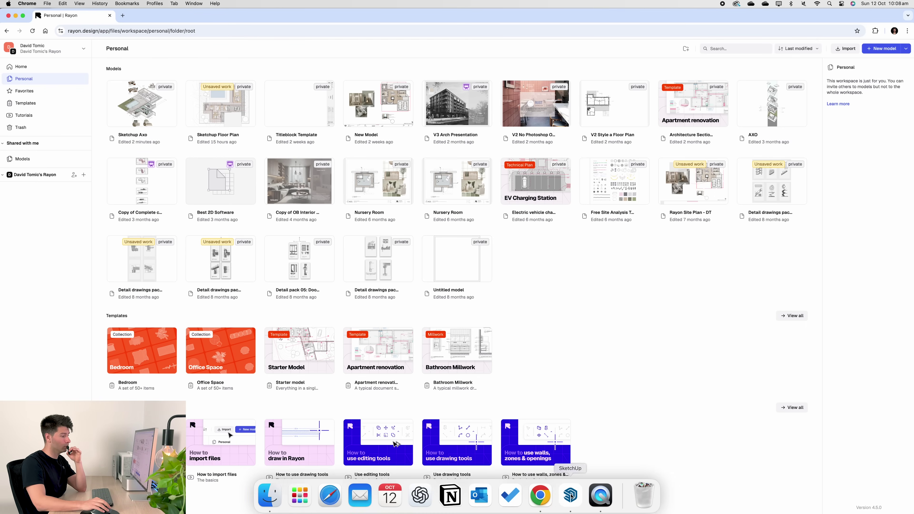
Step: Switch to SketchUp and open the Extension Warehouse from the Extensions menu
{"action": "left_click", "coordinate": [597, 504]}
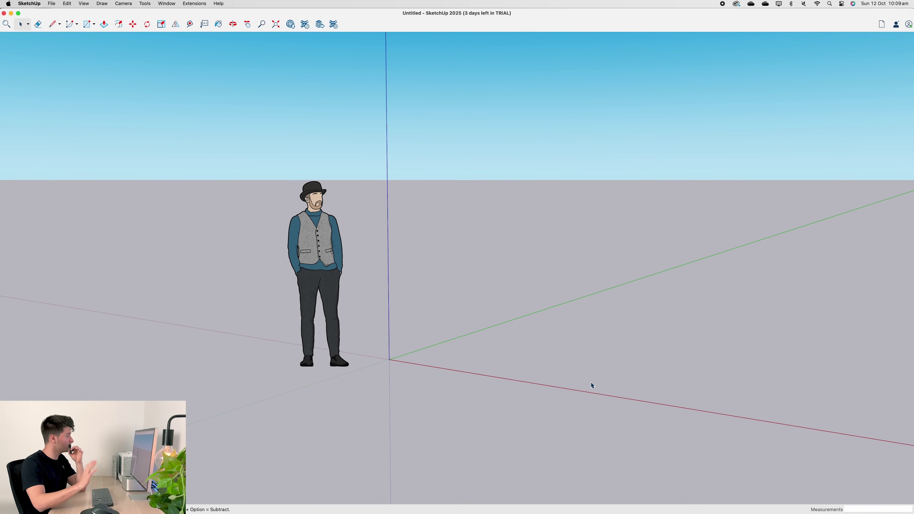
{"action": "left_click", "coordinate": [540, 507]}
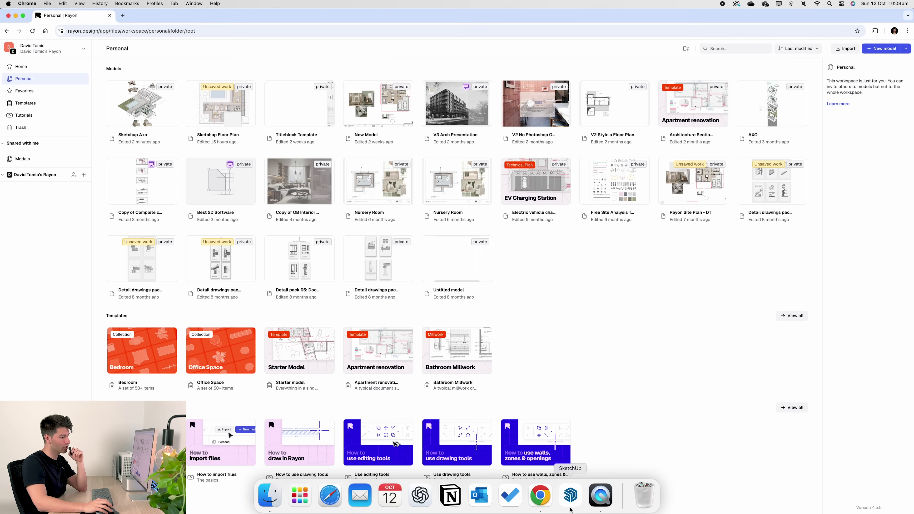
{"action": "left_click", "coordinate": [590, 505]}
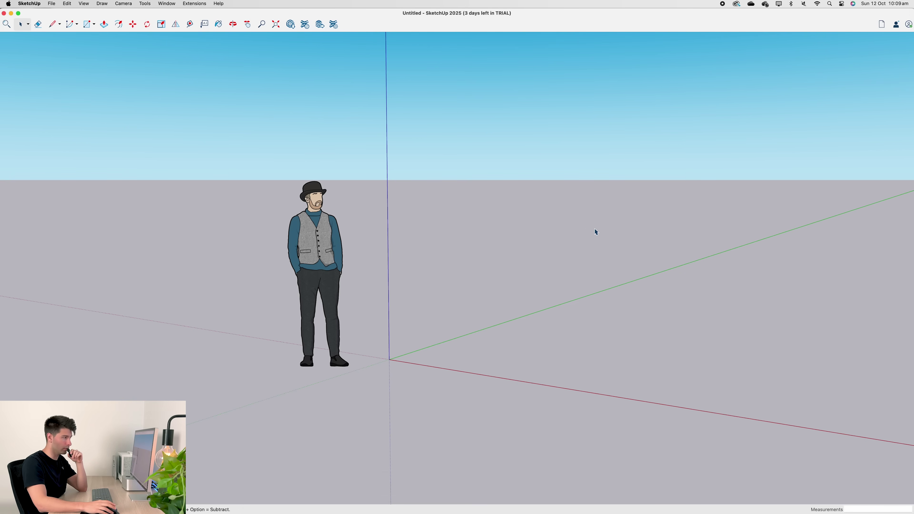
{"action": "left_click", "coordinate": [189, 4]}
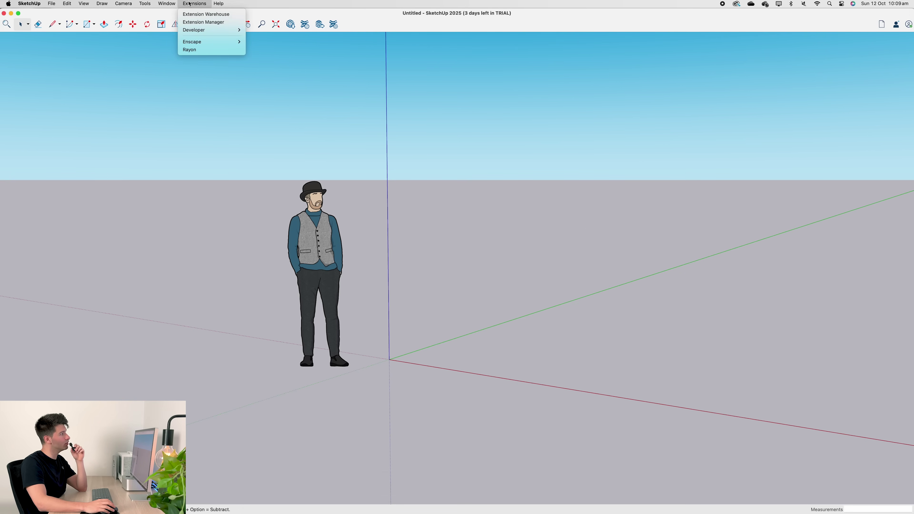
{"action": "left_click", "coordinate": [199, 15]}
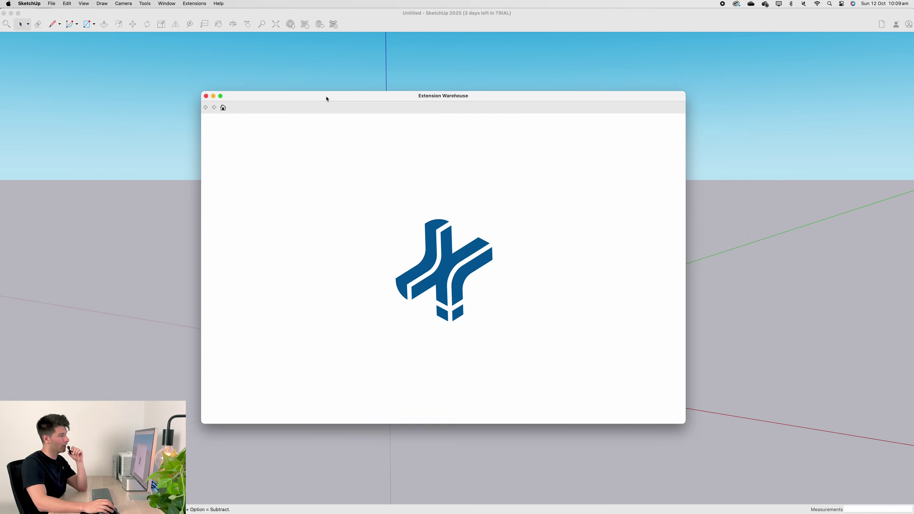
Step: Search the warehouse for 'rayon' and install the free SketchUp for Rayon extension
{"action": "left_click", "coordinate": [369, 247]}
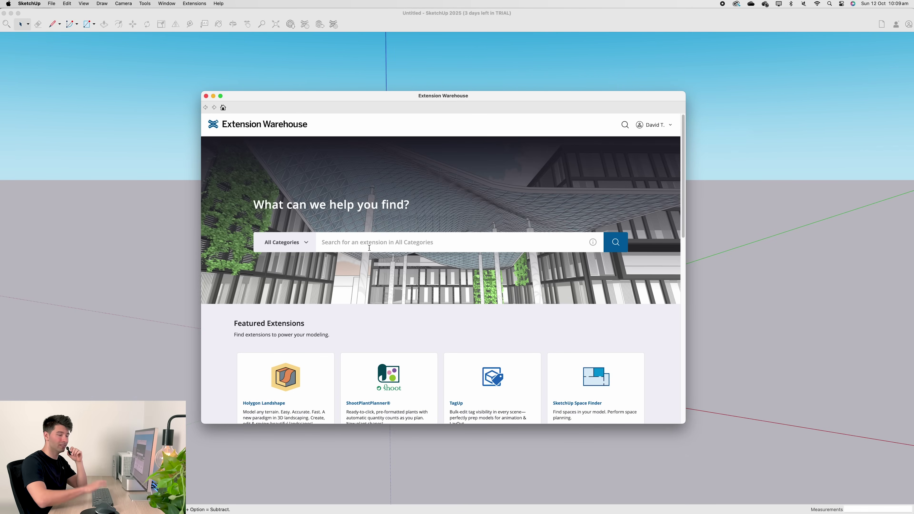
{"action": "type", "text": "ra"}
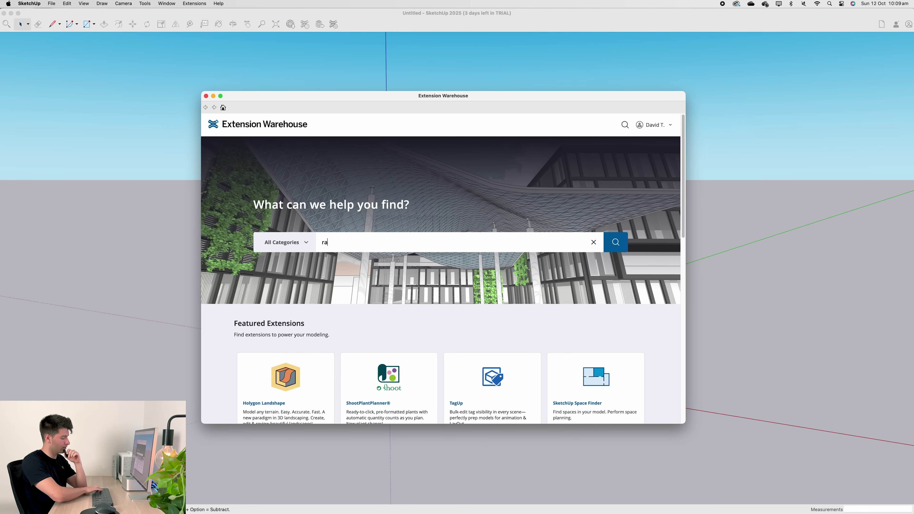
{"action": "type", "text": "yon"}
{"action": "key", "text": "Return"}
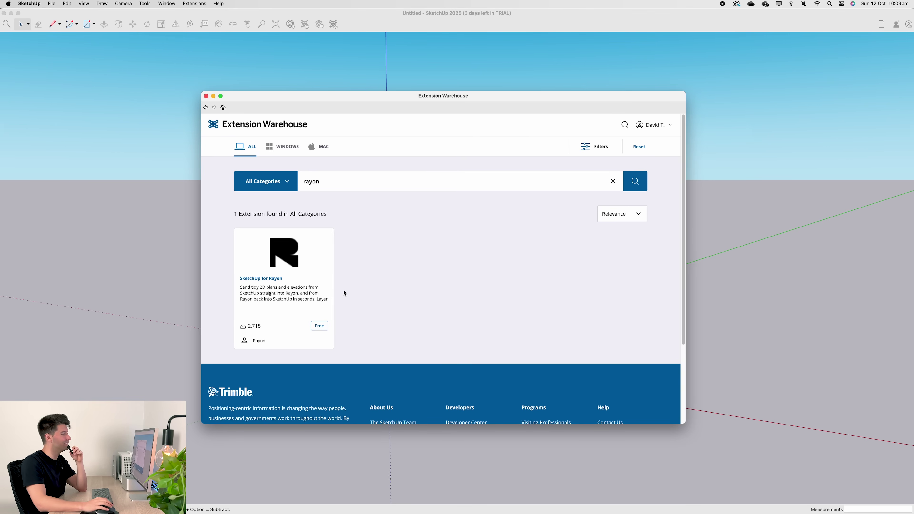
{"action": "left_click", "coordinate": [294, 300]}
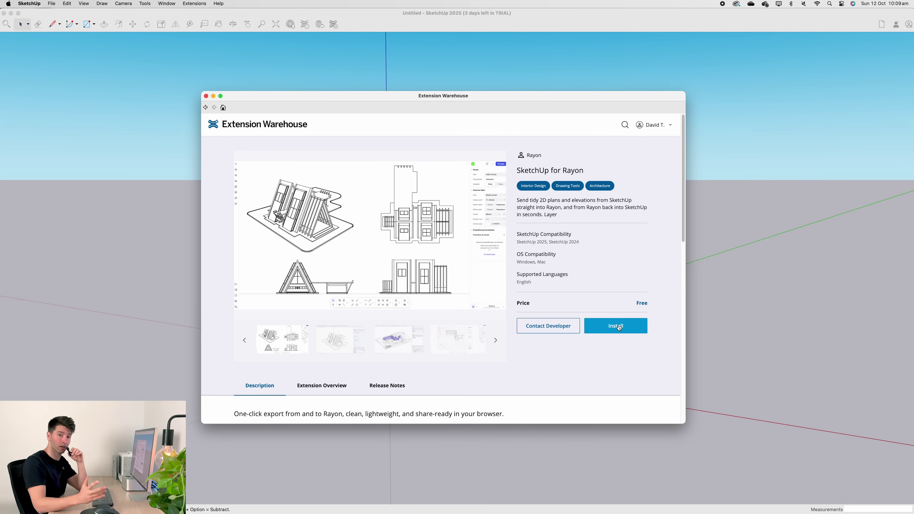
{"action": "left_click", "coordinate": [618, 327]}
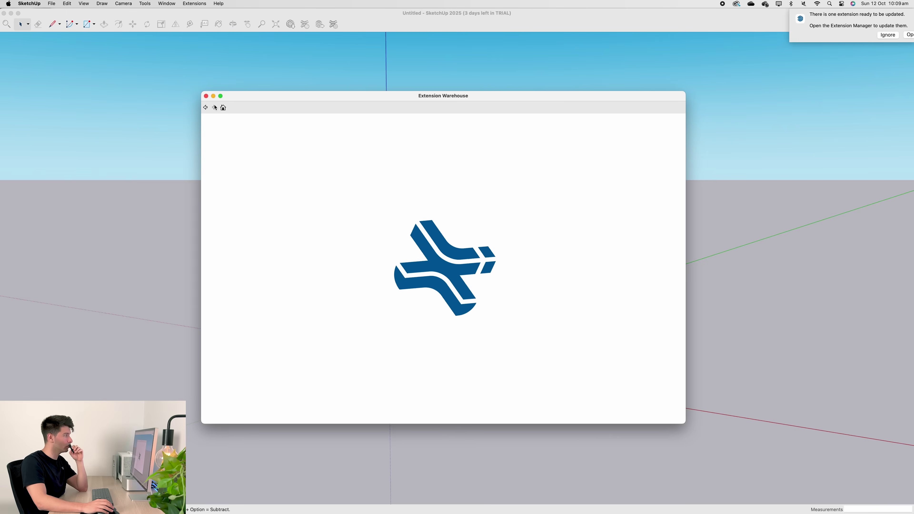
{"action": "left_click", "coordinate": [206, 95]}
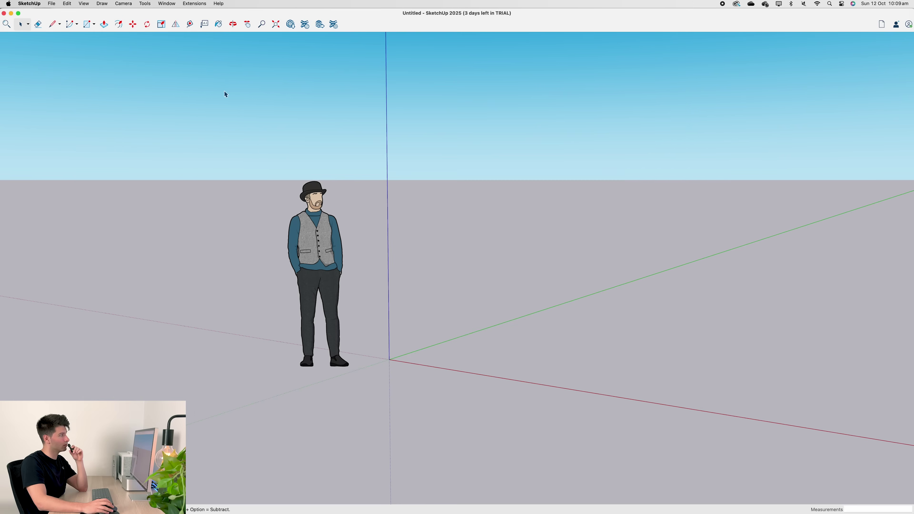
Step: Open the Rayon Import/Export window, log in via the browser and sign in with the copied token
{"action": "left_click", "coordinate": [193, 5]}
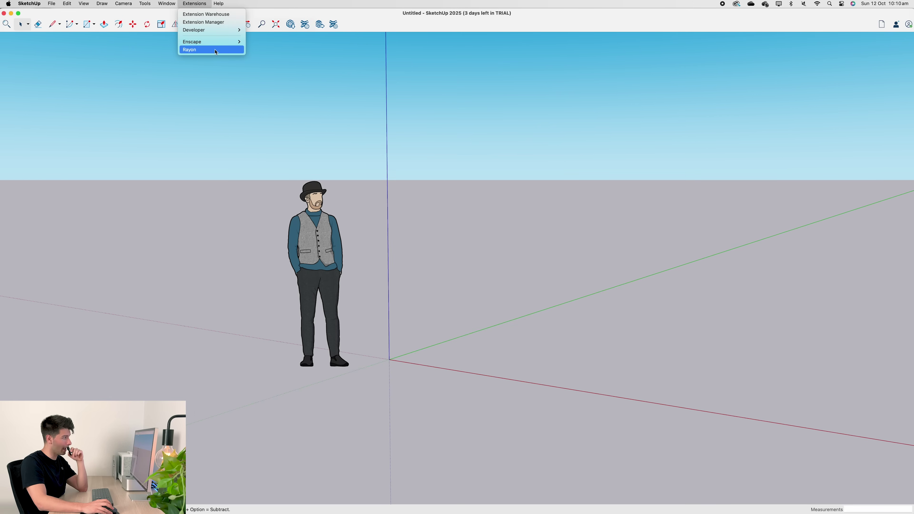
{"action": "left_click", "coordinate": [216, 51]}
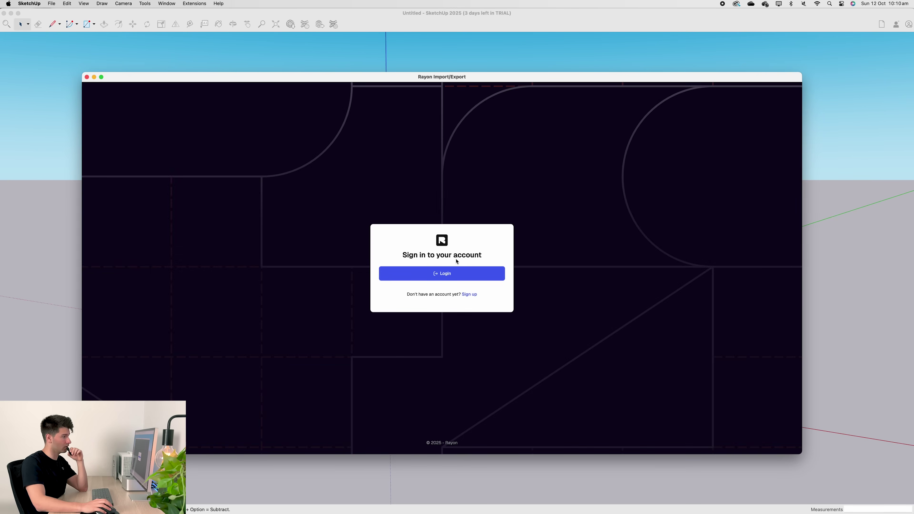
{"action": "left_click", "coordinate": [470, 273]}
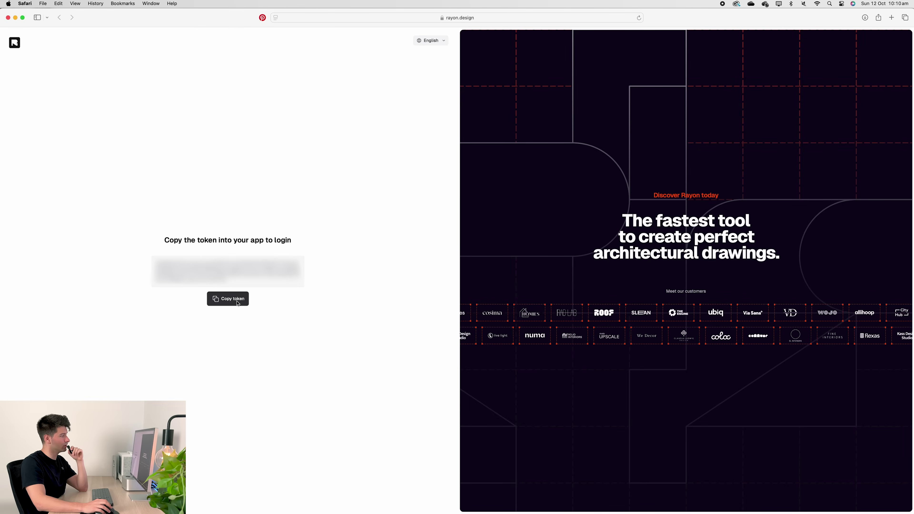
{"action": "left_click", "coordinate": [228, 299]}
{"action": "left_click", "coordinate": [8, 17]}
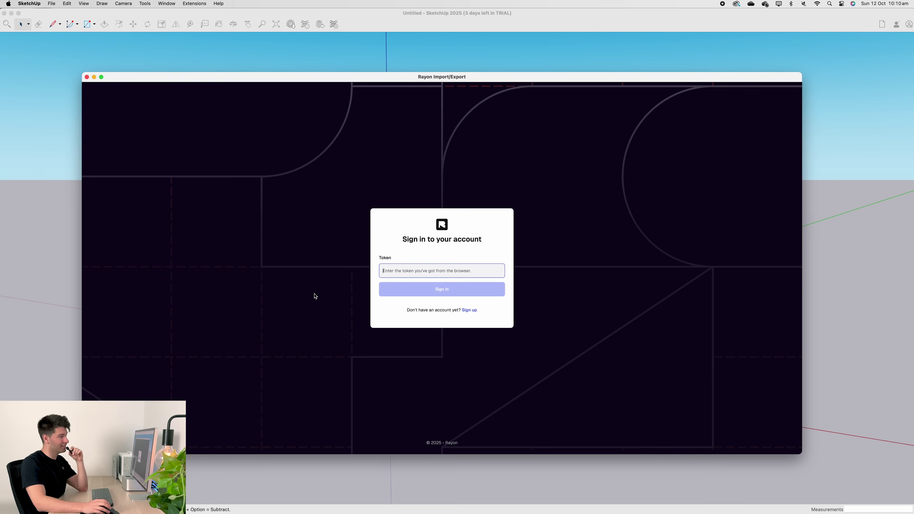
{"action": "key", "text": "super+v"}
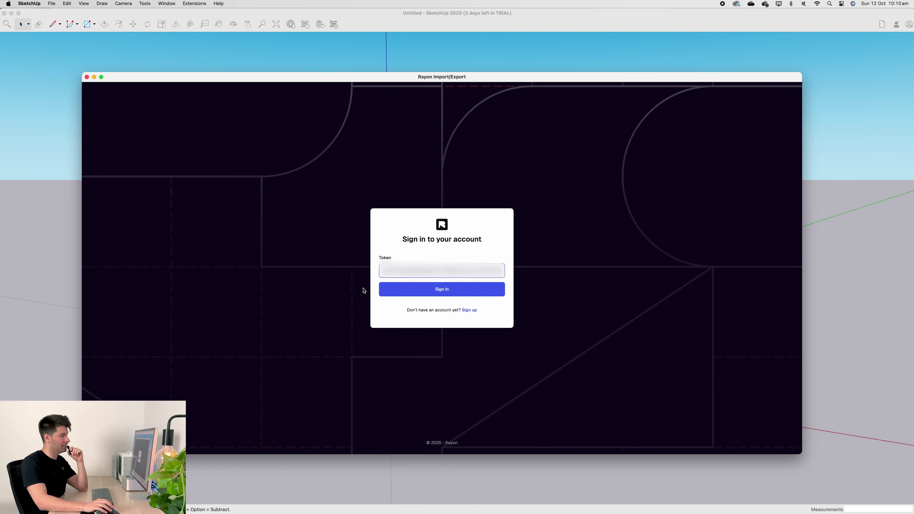
{"action": "left_click", "coordinate": [427, 290]}
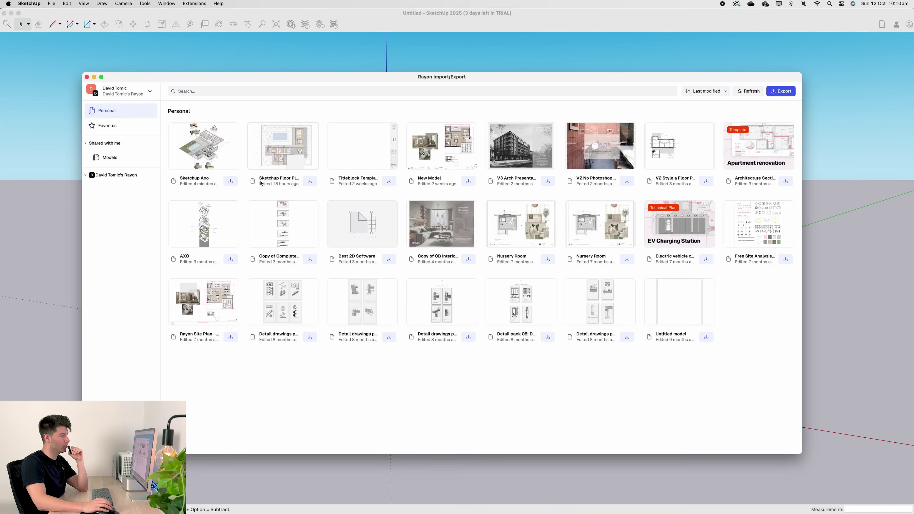
Step: Import Sketchup Floor Plan's Floor plan canvas with 2.7 m walls, 2.1 m doors, 1.1 m windows, 1 m sill
{"action": "left_click", "coordinate": [311, 184]}
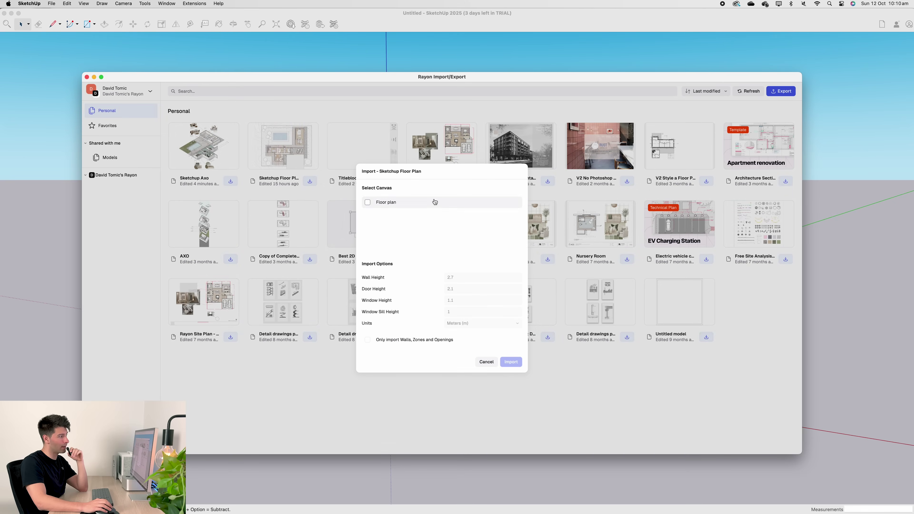
{"action": "left_click", "coordinate": [367, 202]}
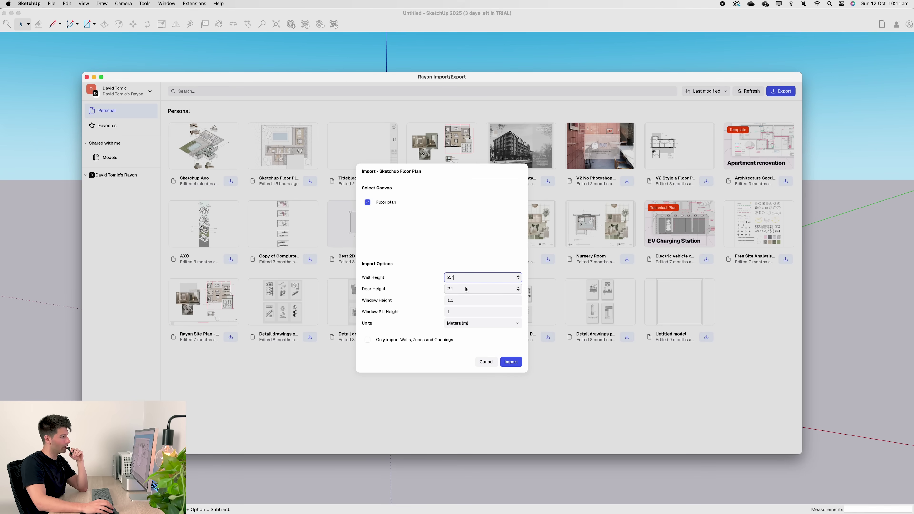
{"action": "left_click", "coordinate": [459, 293]}
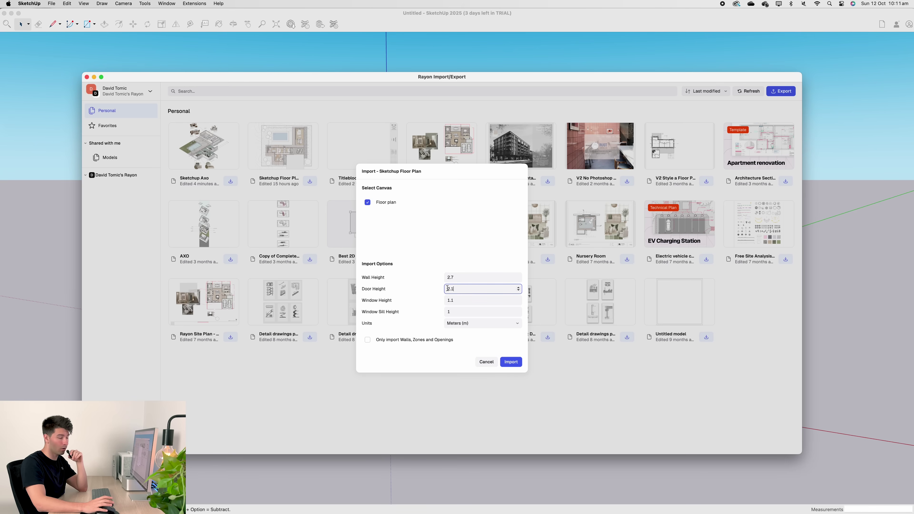
{"action": "left_click", "coordinate": [470, 301]}
{"action": "double_click", "coordinate": [461, 302]}
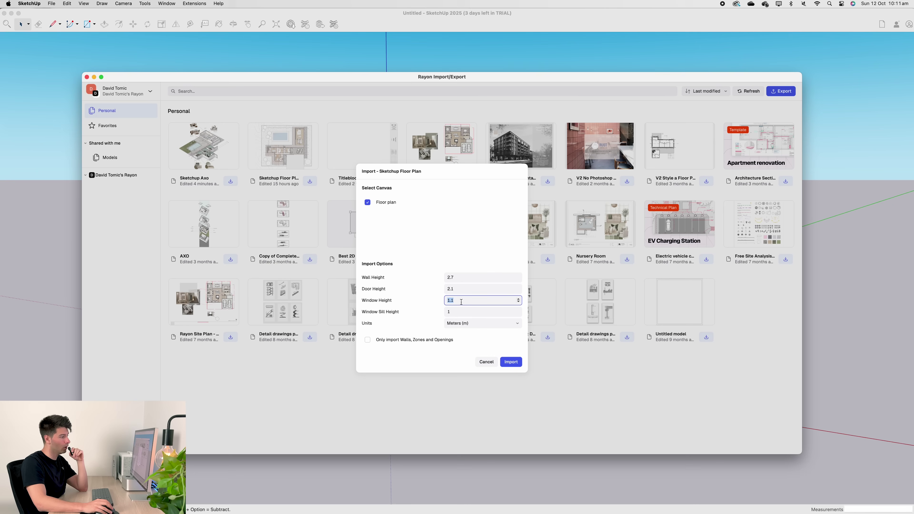
{"action": "type", "text": "1"}
{"action": "left_click", "coordinate": [451, 316]}
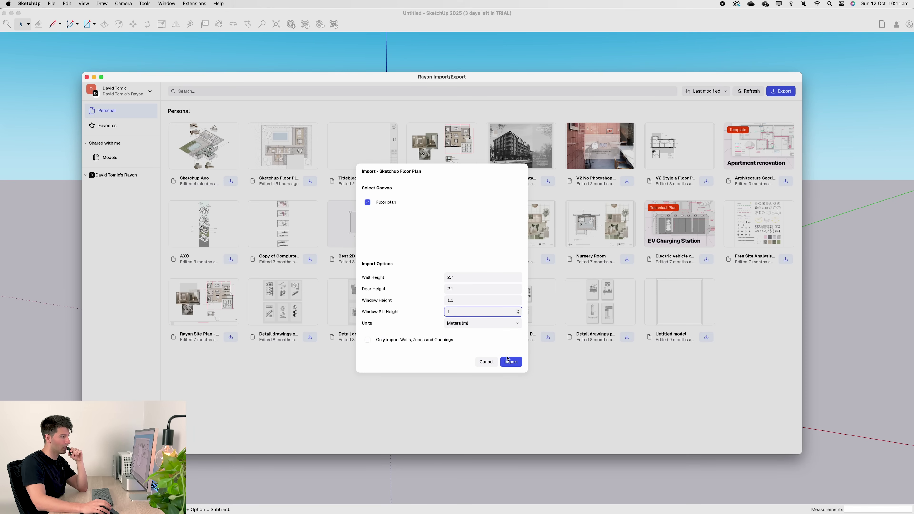
{"action": "left_click", "coordinate": [511, 362]}
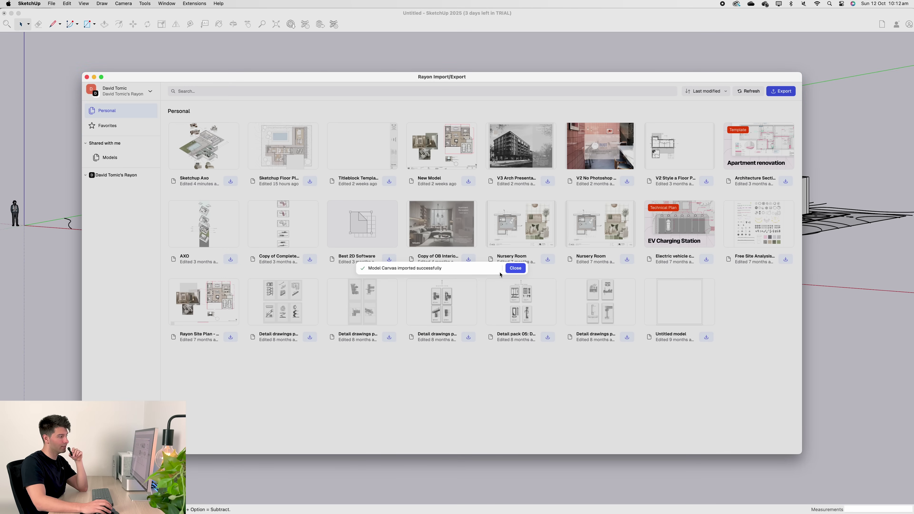
{"action": "left_click", "coordinate": [516, 268]}
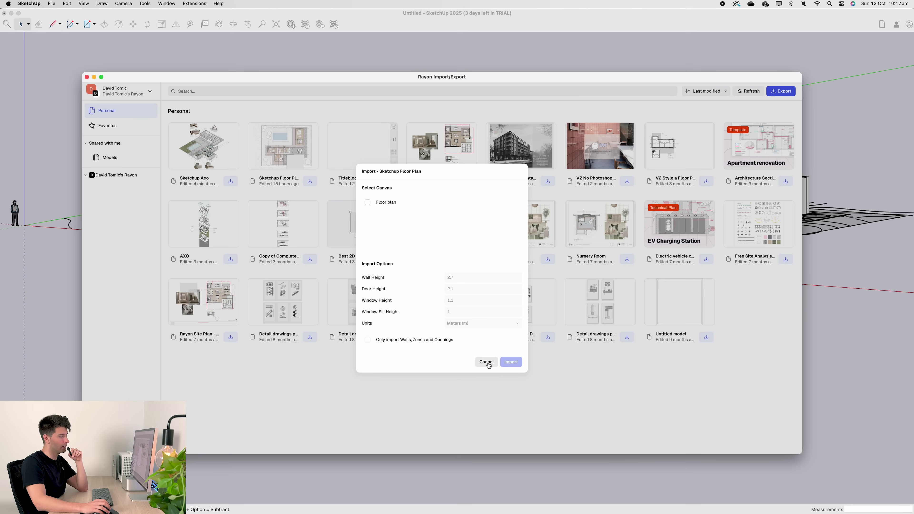
Step: Close the importer, orbit over the imported house, and open Sketchup Floor Plan in Rayon
{"action": "key", "text": "Escape"}
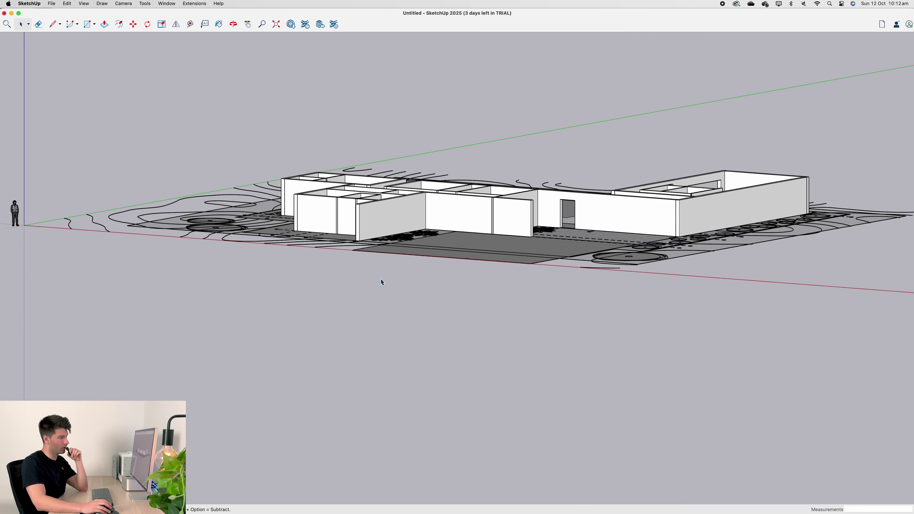
{"action": "middle_click_drag", "start_coordinate": [393, 284], "coordinate": [455, 345]}
{"action": "scroll", "coordinate": [511, 344], "scroll_direction": "down", "scroll_amount": 3}
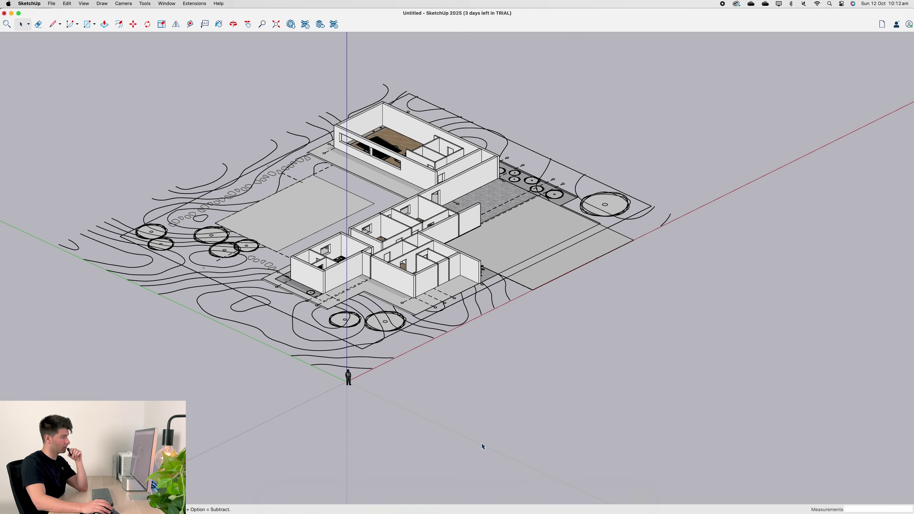
{"action": "left_click", "coordinate": [540, 492]}
{"action": "left_click", "coordinate": [220, 108]}
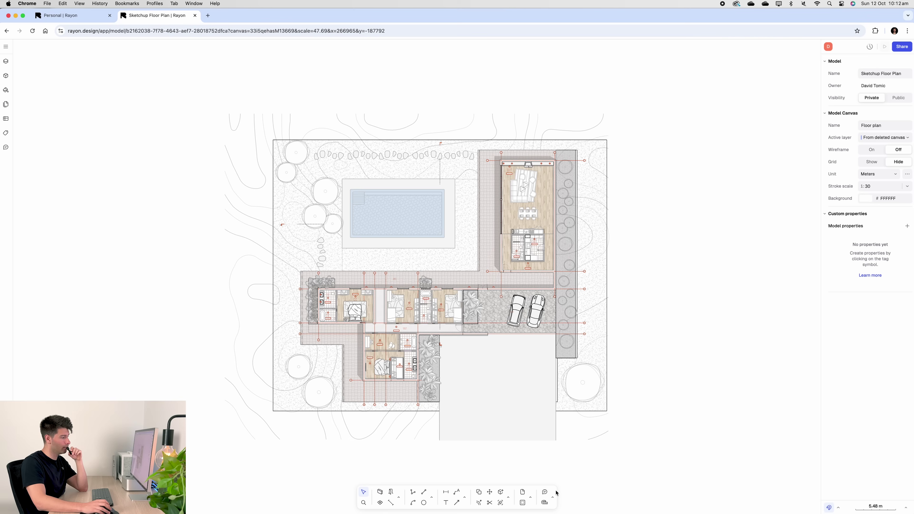
Step: Zoom into the Rayon floor plan, then return to SketchUp and orbit to a top-down view
{"action": "scroll", "coordinate": [565, 441], "scroll_direction": "up", "scroll_amount": 3}
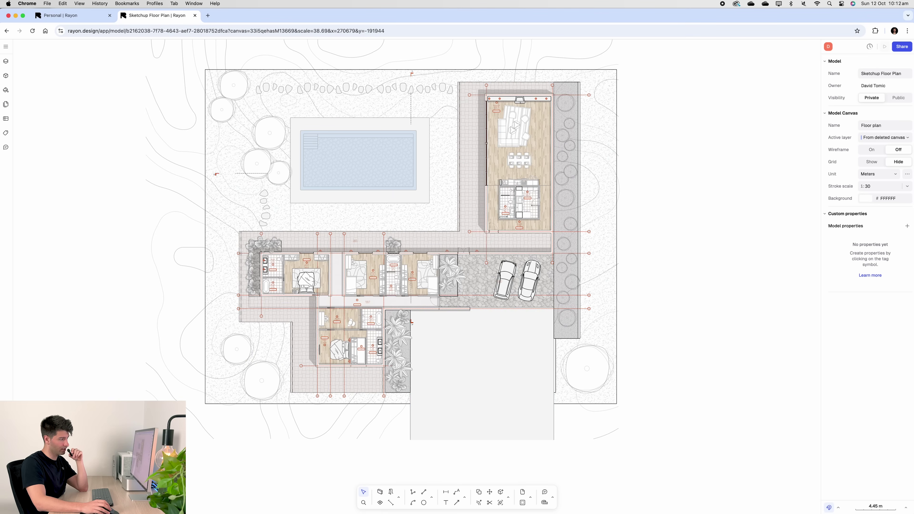
{"action": "mouse_move", "coordinate": [600, 497]}
{"action": "left_click", "coordinate": [570, 495]}
{"action": "mouse_move", "coordinate": [532, 425]}
{"action": "middle_mouse_down"}
{"action": "mouse_move", "coordinate": [516, 387]}
{"action": "mouse_move", "coordinate": [457, 373]}
{"action": "mouse_move", "coordinate": [416, 387]}
{"action": "mouse_move", "coordinate": [409, 354]}
{"action": "middle_mouse_up"}
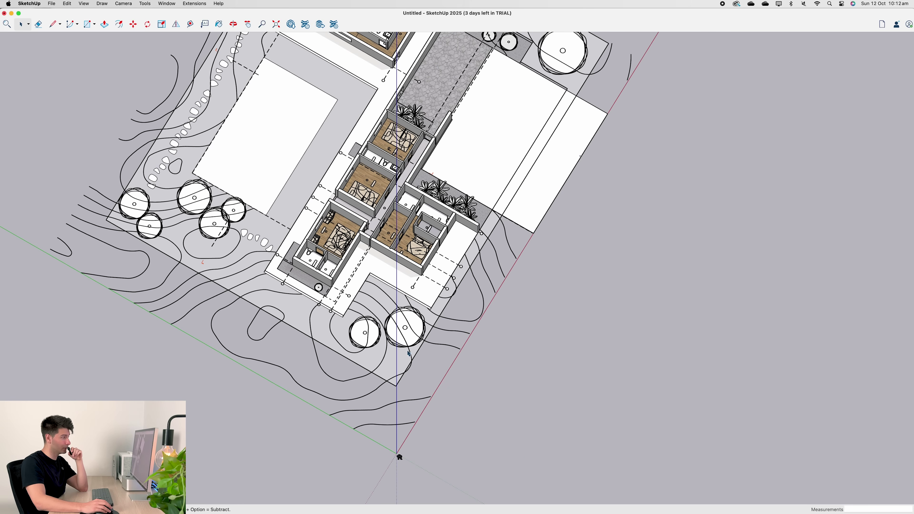
Step: Enter the imported model group and delete the terrain contour lines and boundary
{"action": "middle_click_drag", "start_coordinate": [378, 152], "coordinate": [383, 122]}
{"action": "scroll", "coordinate": [425, 192], "scroll_direction": "down", "scroll_amount": 5}
{"action": "middle_click_drag", "start_coordinate": [401, 233], "coordinate": [401, 270]}
{"action": "middle_click_drag", "start_coordinate": [402, 306], "coordinate": [434, 293]}
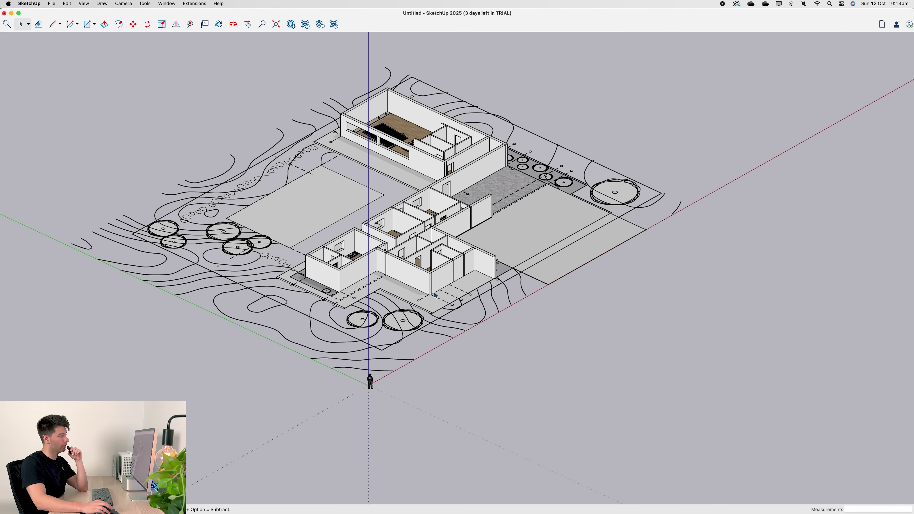
{"action": "double_click", "coordinate": [434, 336]}
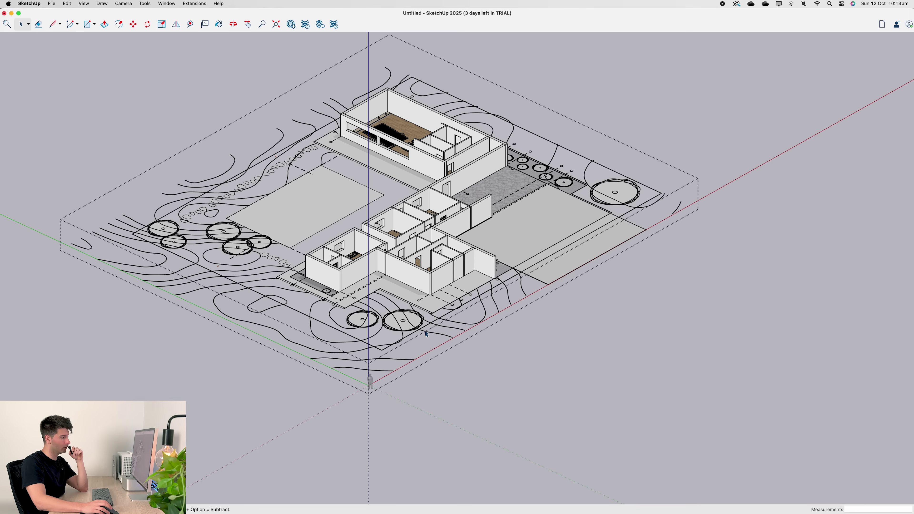
{"action": "left_click", "coordinate": [426, 334]}
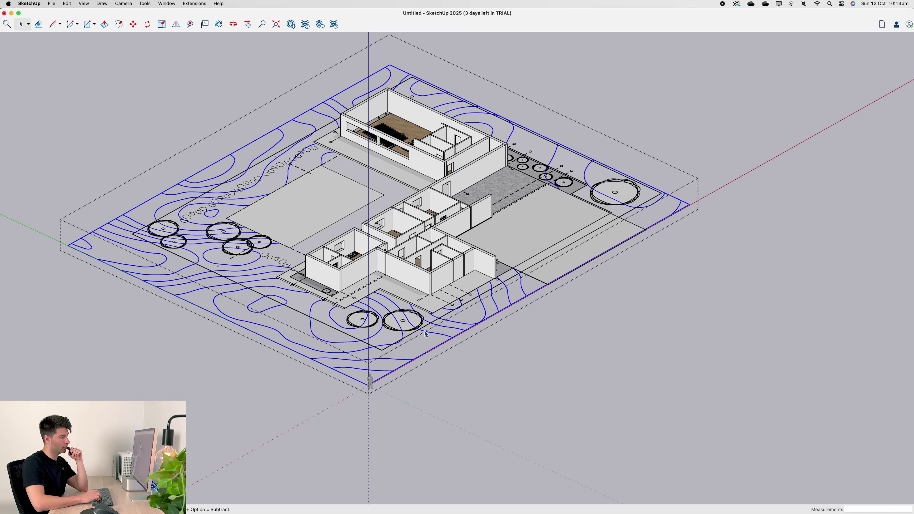
{"action": "key", "text": "Delete"}
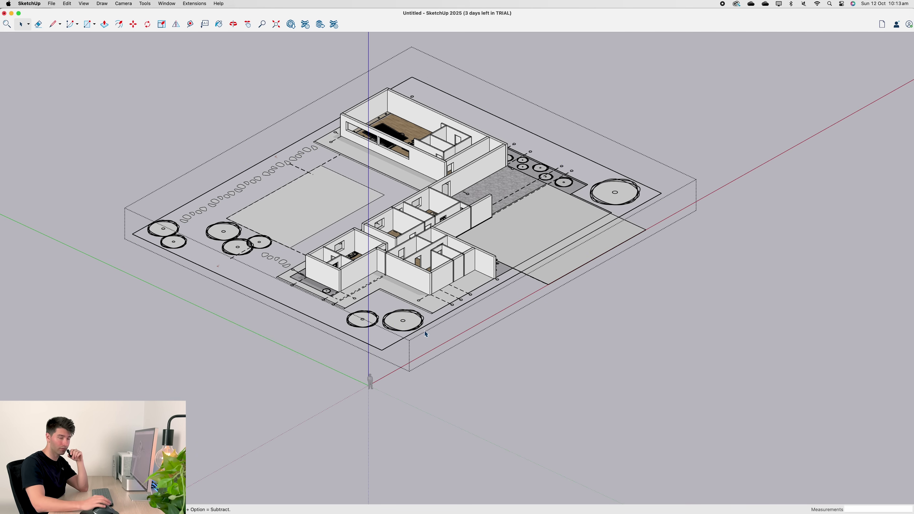
Step: Delete the large ground face with its boundary edges and tree circles
{"action": "left_click", "coordinate": [402, 321]}
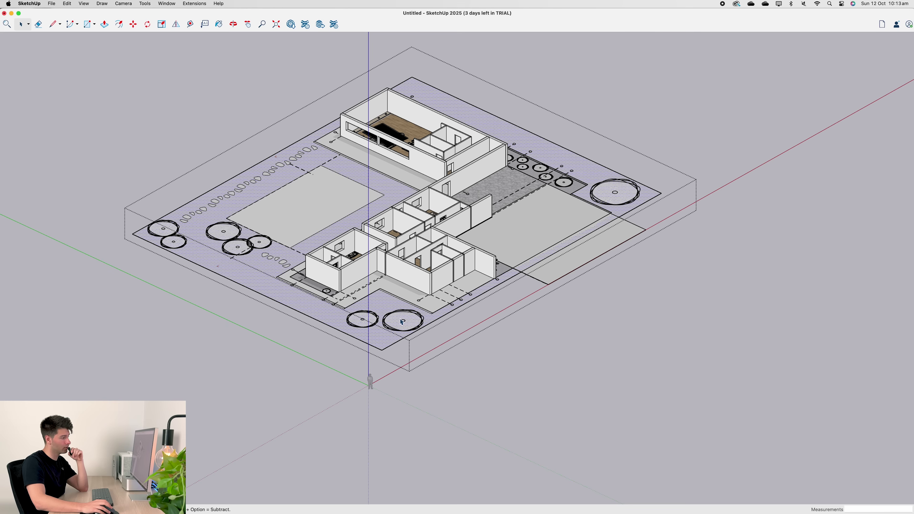
{"action": "double_click", "coordinate": [402, 322]}
{"action": "key", "text": "Delete"}
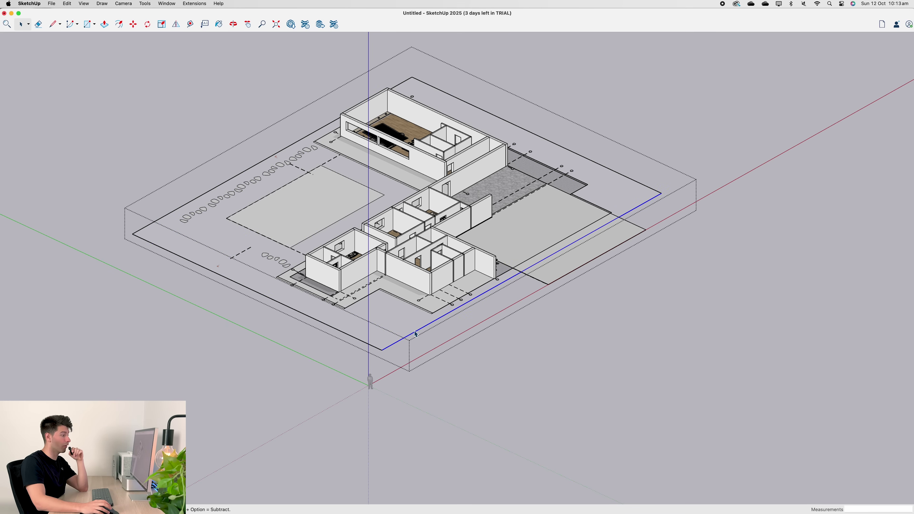
{"action": "left_click_drag", "start_coordinate": [415, 334], "coordinate": [342, 349]}
{"action": "key", "text": "Delete"}
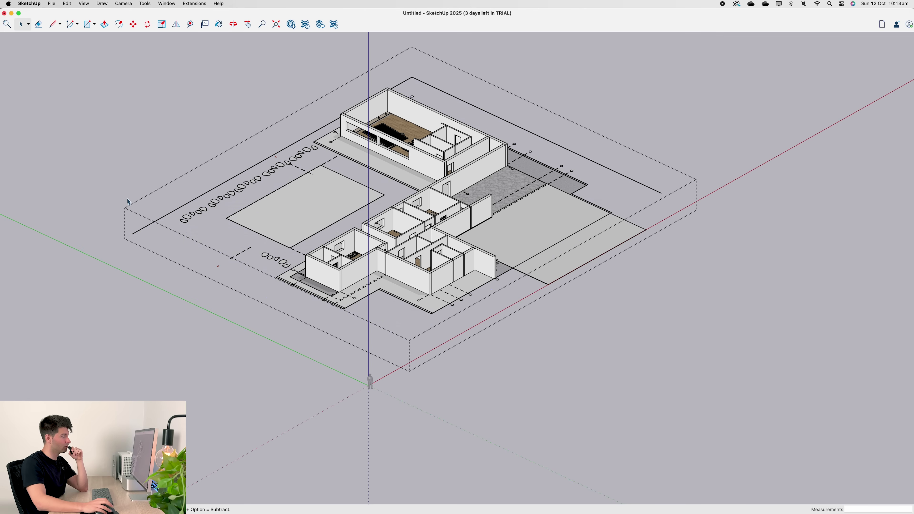
Step: Delete the left tree circles, left boundary edge and tree row, then undo the last deletion
{"action": "left_click_drag", "start_coordinate": [121, 256], "coordinate": [214, 171]}
{"action": "key", "text": "Delete"}
{"action": "left_click", "coordinate": [207, 192]}
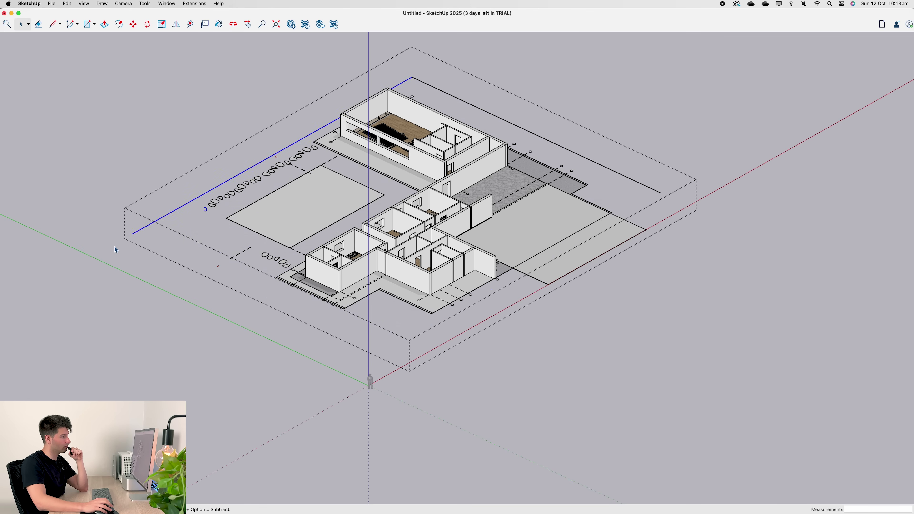
{"action": "key", "text": "Delete"}
{"action": "left_click_drag", "start_coordinate": [284, 138], "coordinate": [177, 223]}
{"action": "key", "text": "Delete"}
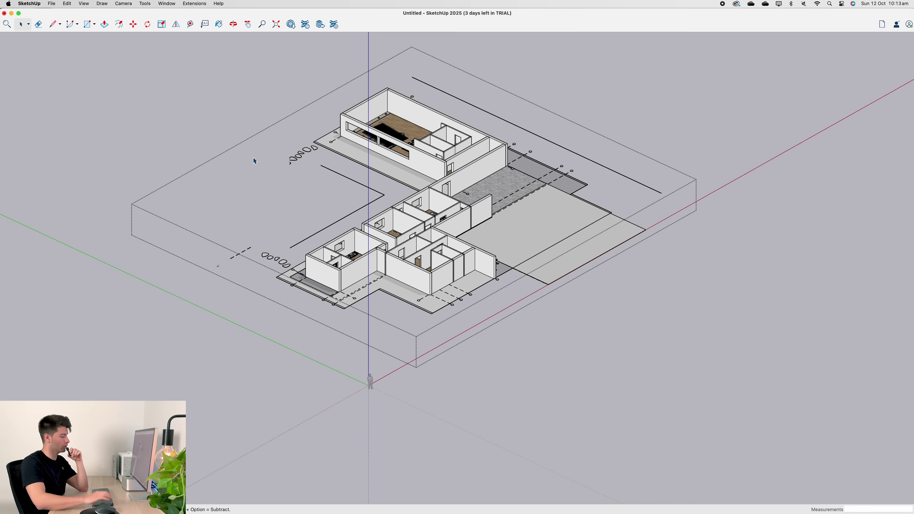
{"action": "key", "text": "super+z"}
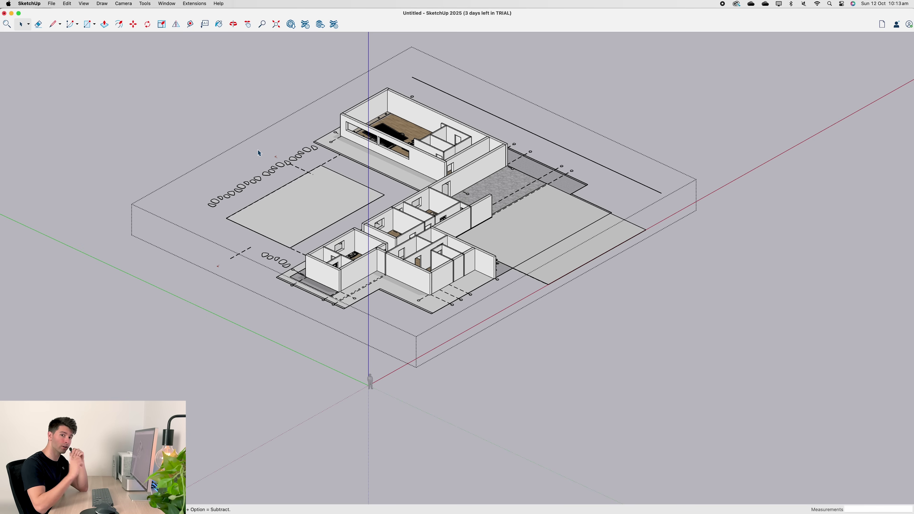
Step: Exit the group, add Scene 1 via View > Animation > Add Scene, then orbit away and return to it
{"action": "left_click", "coordinate": [84, 4]}
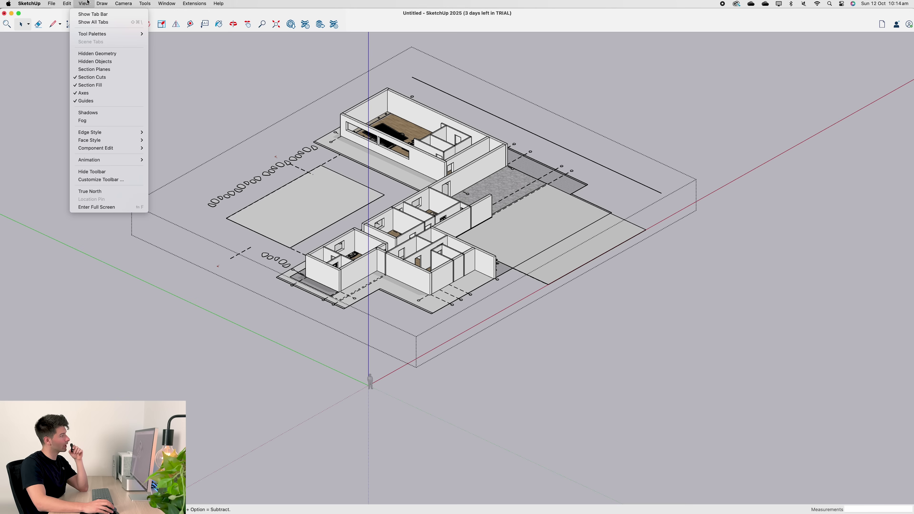
{"action": "mouse_move", "coordinate": [112, 163]}
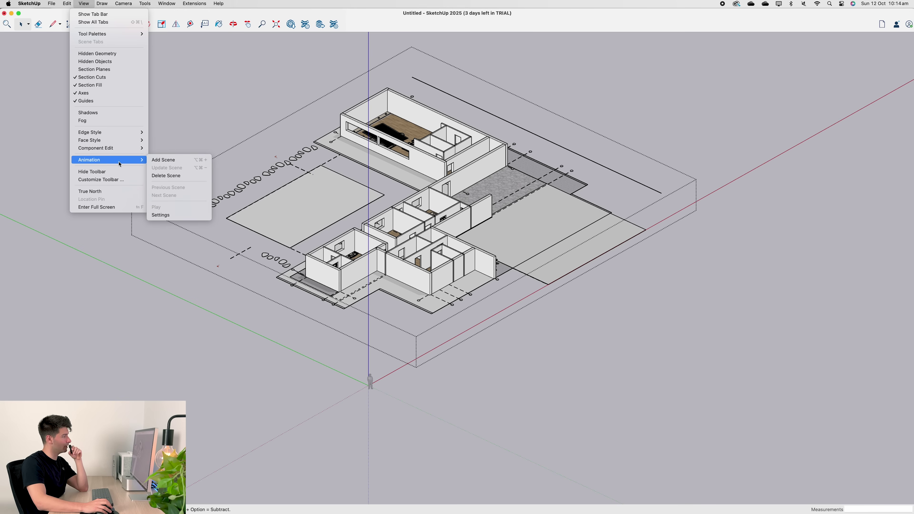
{"action": "left_click", "coordinate": [179, 160]}
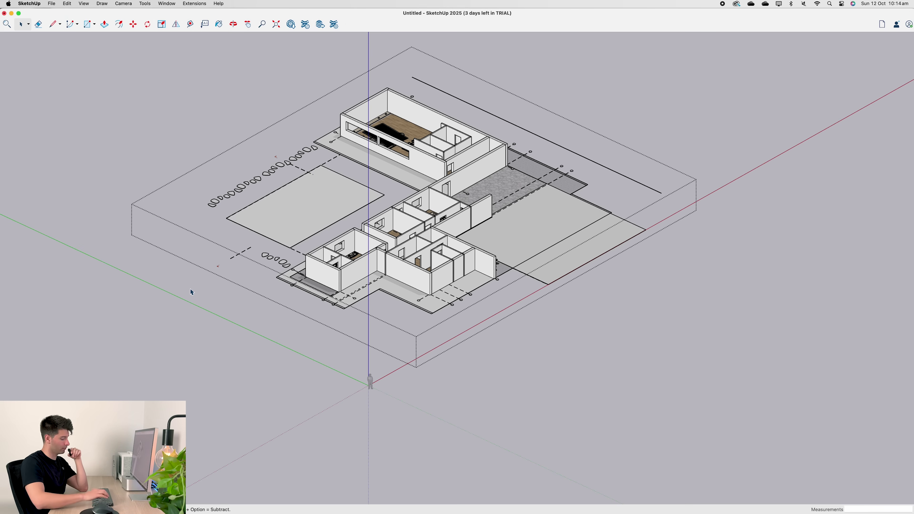
{"action": "scroll", "coordinate": [191, 292], "scroll_direction": "up", "scroll_amount": 3, "text": "shift"}
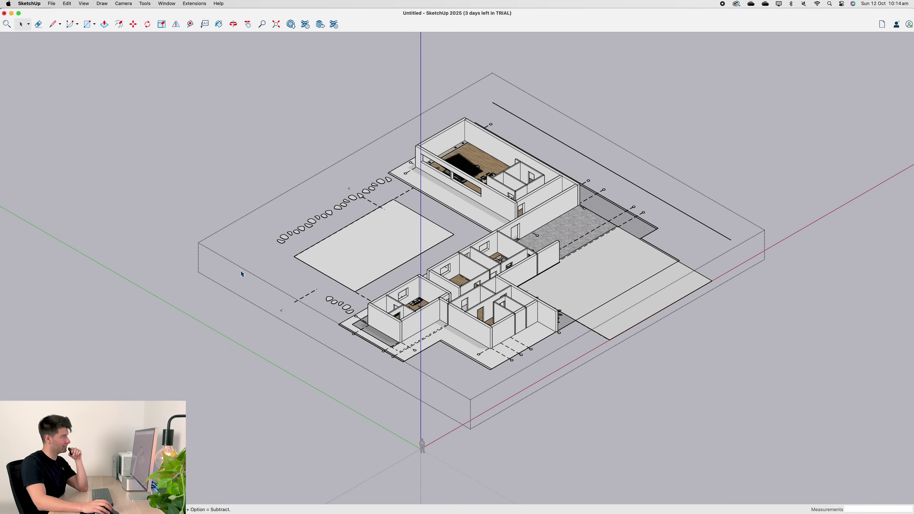
{"action": "left_click", "coordinate": [192, 154]}
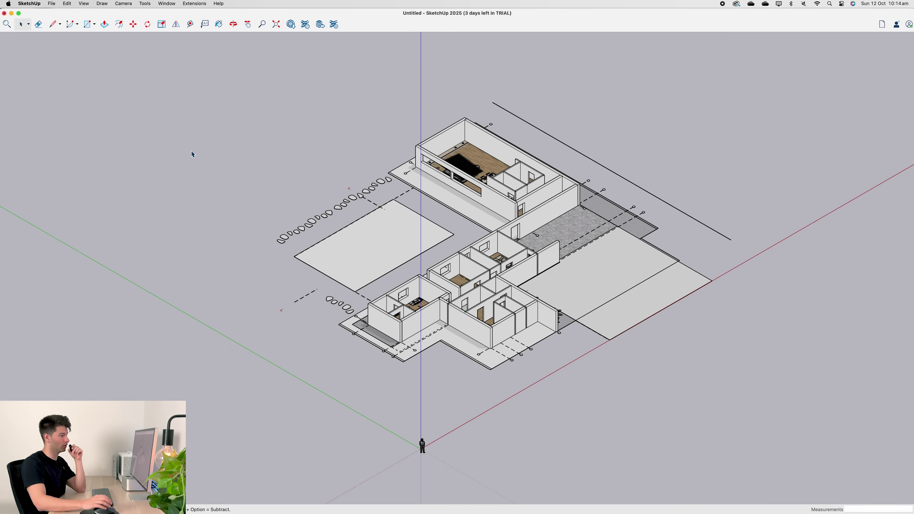
{"action": "left_click", "coordinate": [83, 4]}
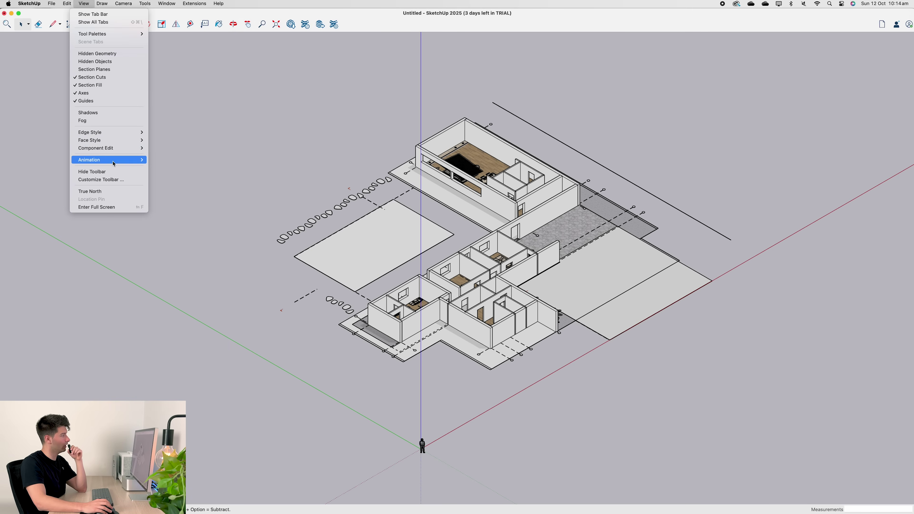
{"action": "mouse_move", "coordinate": [108, 160]}
{"action": "left_click", "coordinate": [169, 159]}
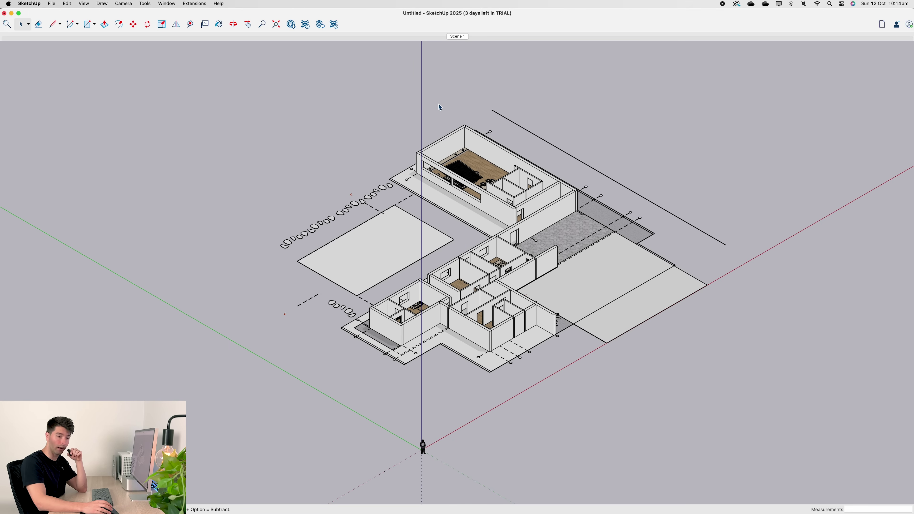
{"action": "middle_click_drag", "start_coordinate": [440, 107], "coordinate": [416, 90]}
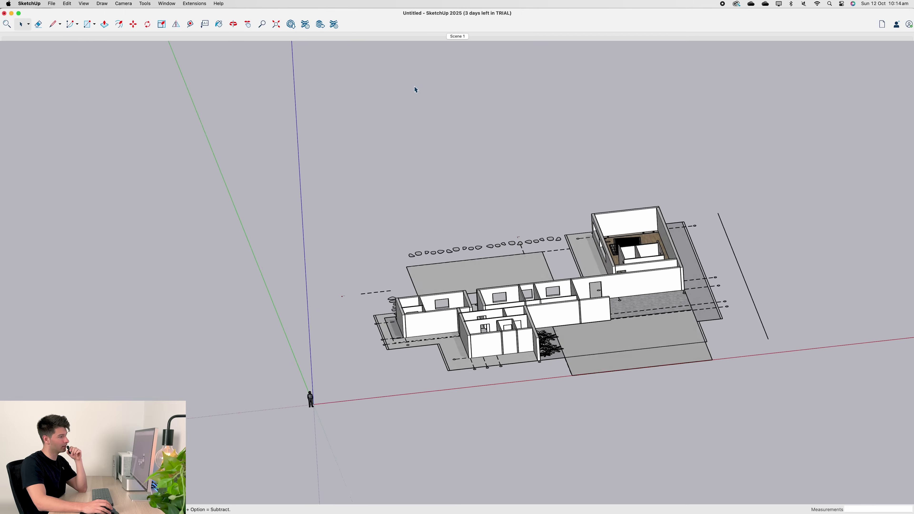
{"action": "key", "text": "Page_Down"}
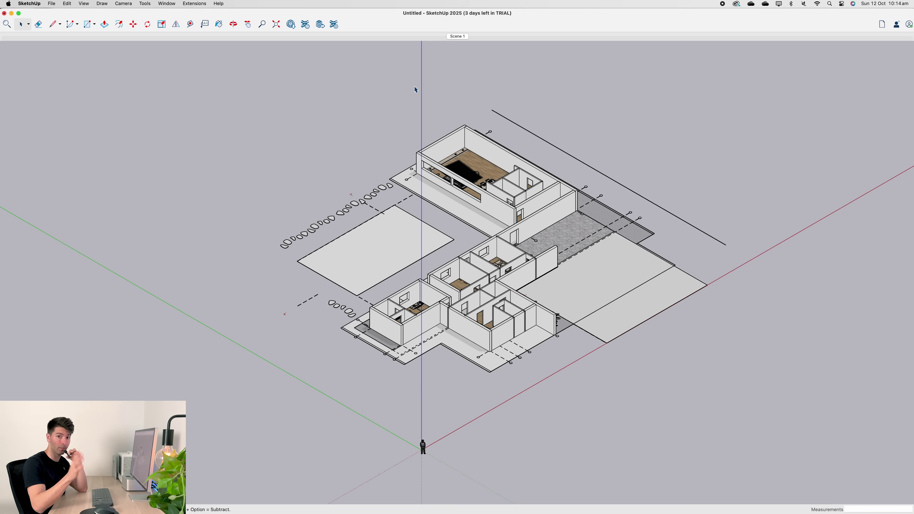
Step: Export Scene 1 to Rayon from the Extensions > Rayon window
{"action": "left_click", "coordinate": [197, 3]}
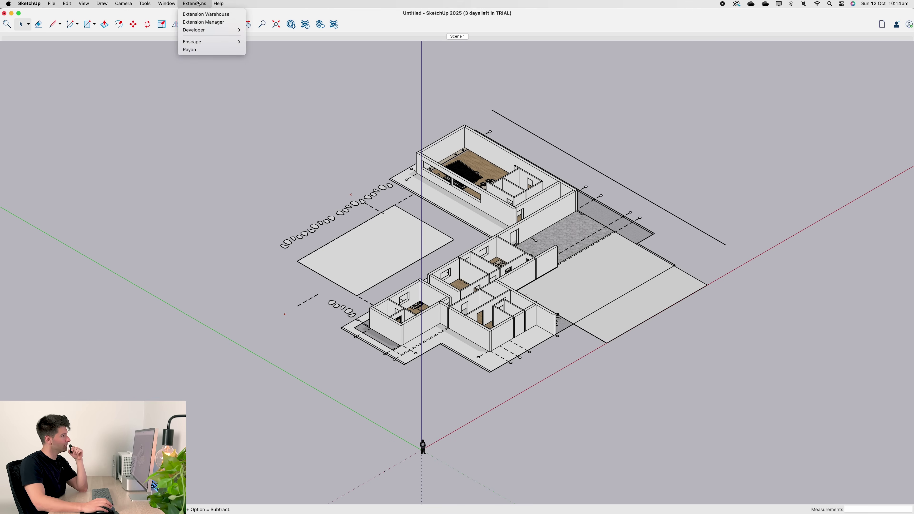
{"action": "left_click", "coordinate": [190, 49]}
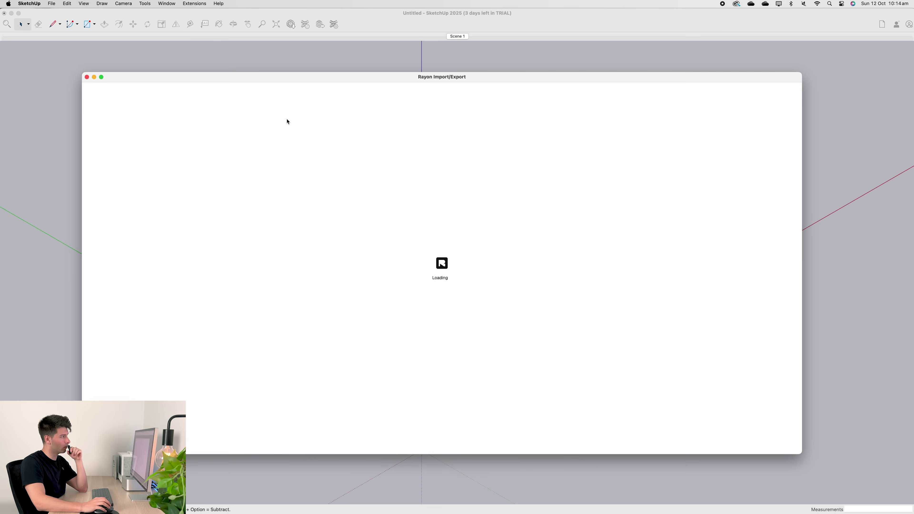
{"action": "left_click", "coordinate": [781, 91]}
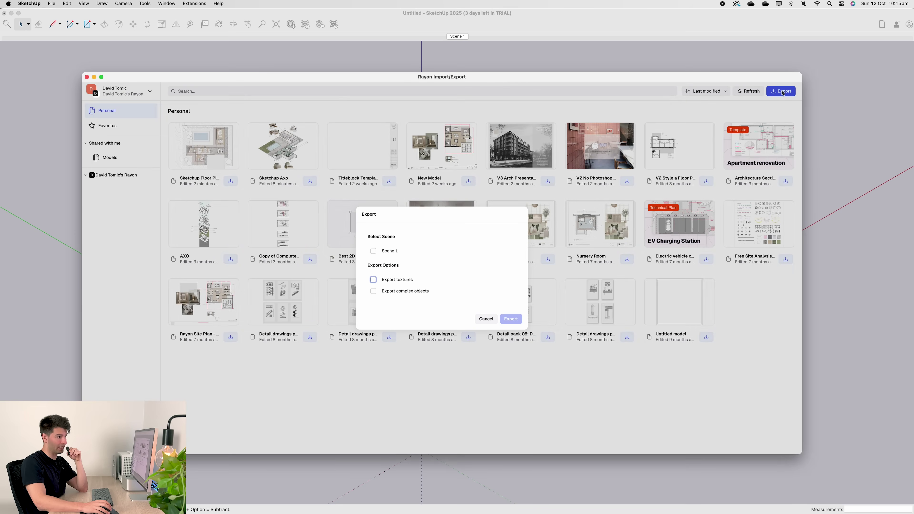
{"action": "left_click", "coordinate": [373, 252]}
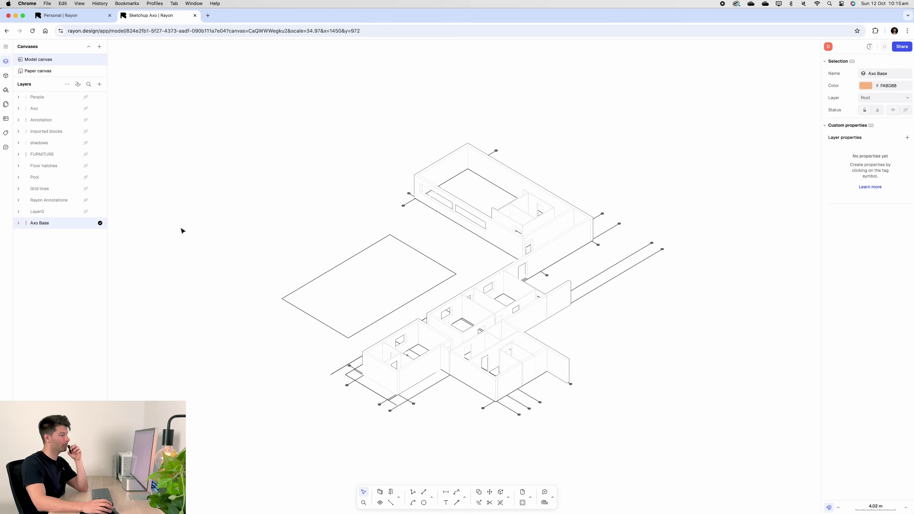
Step: Select the imported Scene 1 axo on the Sketchup Axo canvas, then clear the selection
{"action": "scroll", "coordinate": [254, 274], "scroll_direction": "down", "scroll_amount": 2}
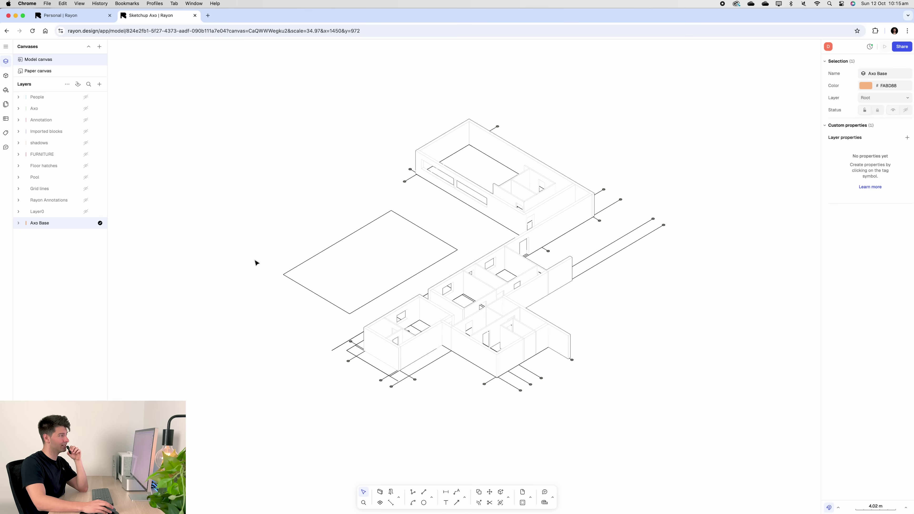
{"action": "left_click", "coordinate": [477, 277]}
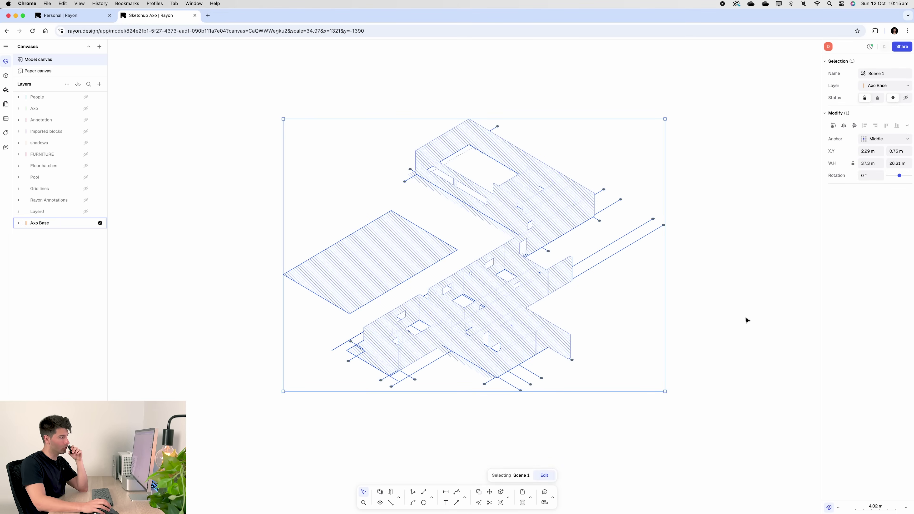
{"action": "left_click", "coordinate": [746, 319]}
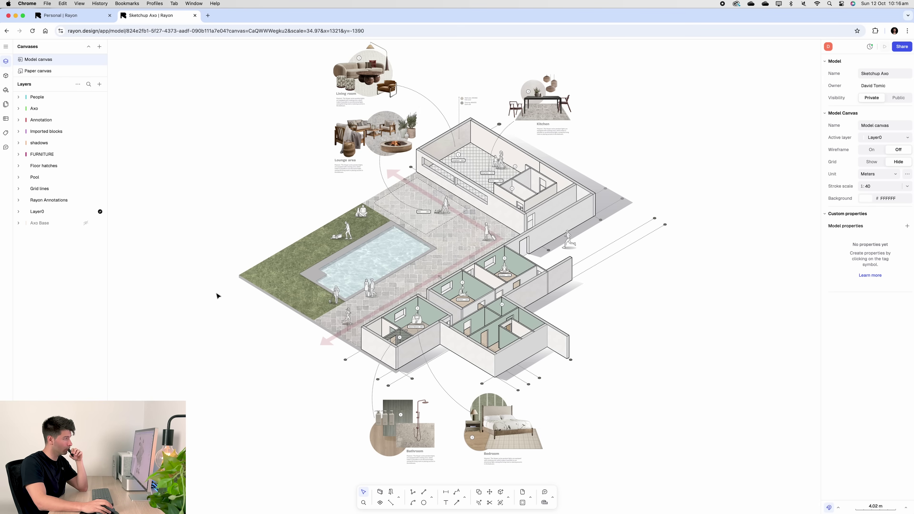
Step: Hide the FURNITURE, People, shadows, Annotation, linework, Imported blocks, Floor hatches, Pool, Grid lines and Rayon Annotations layers
{"action": "left_click", "coordinate": [86, 154]}
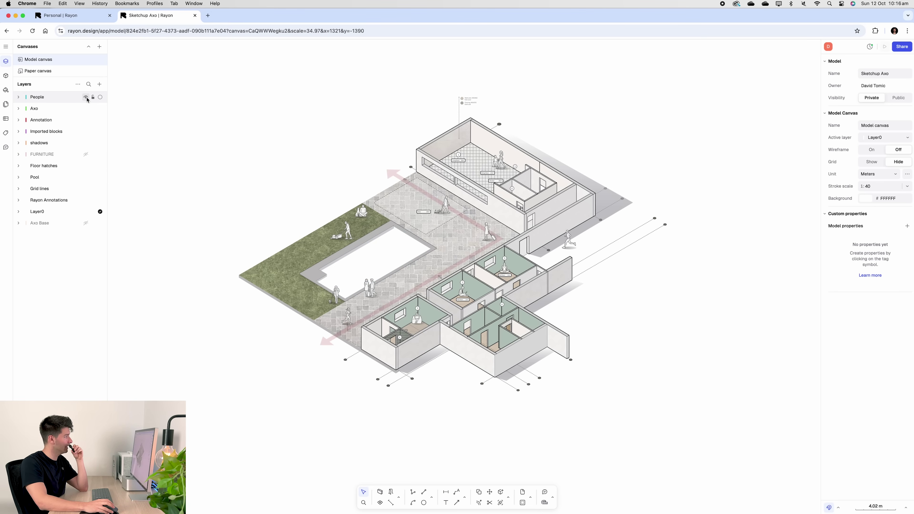
{"action": "left_click", "coordinate": [86, 97]}
{"action": "left_click", "coordinate": [85, 143]}
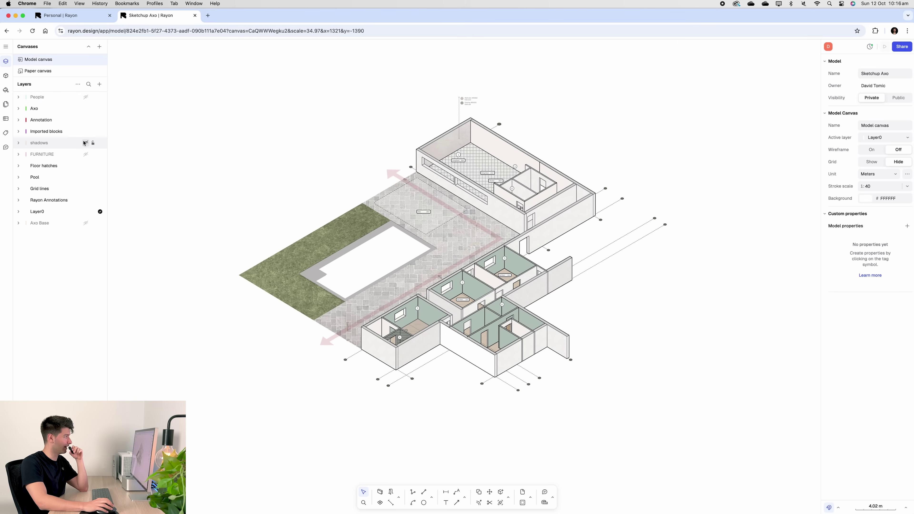
{"action": "left_click", "coordinate": [86, 120]}
{"action": "left_click", "coordinate": [86, 108]}
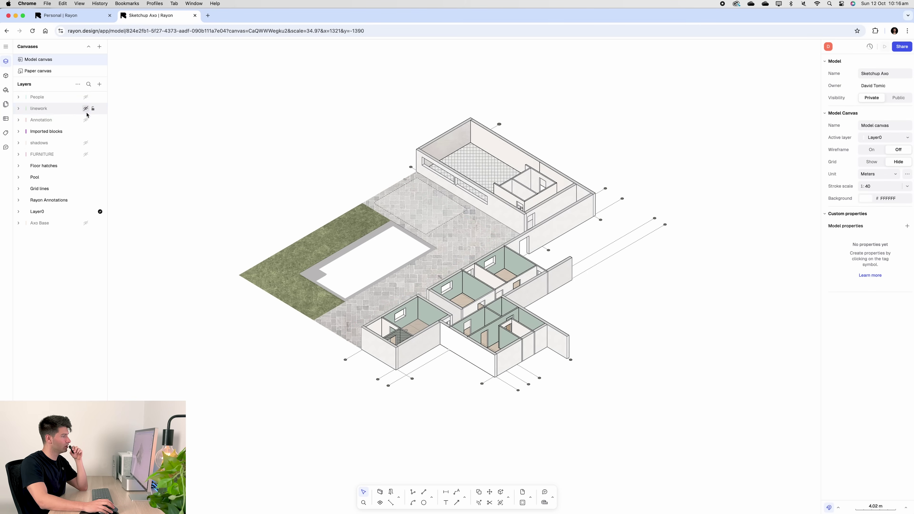
{"action": "left_click", "coordinate": [85, 131]}
{"action": "left_click", "coordinate": [86, 166]}
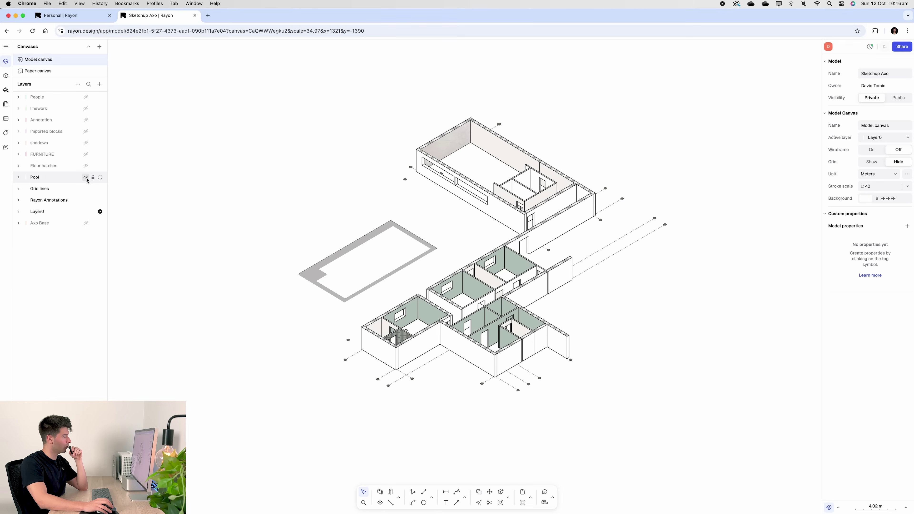
{"action": "left_click", "coordinate": [86, 177]}
{"action": "left_click", "coordinate": [86, 188]}
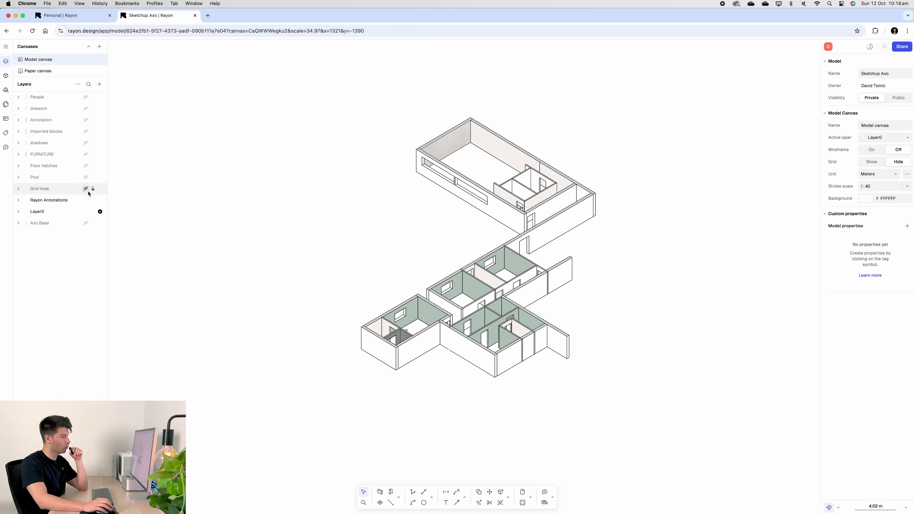
{"action": "left_click", "coordinate": [88, 201]}
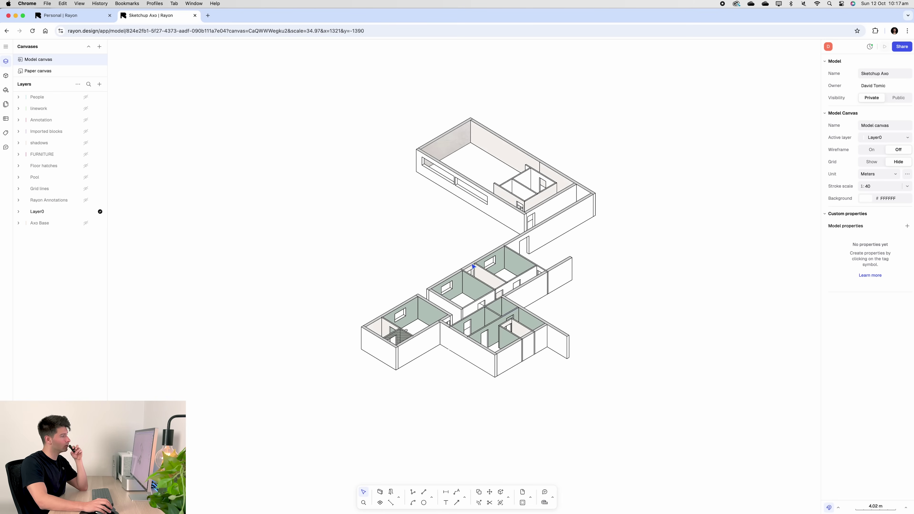
Step: Give the green middle-wing floor face a light border-and-fill style instead of dark green
{"action": "left_click", "coordinate": [457, 148]}
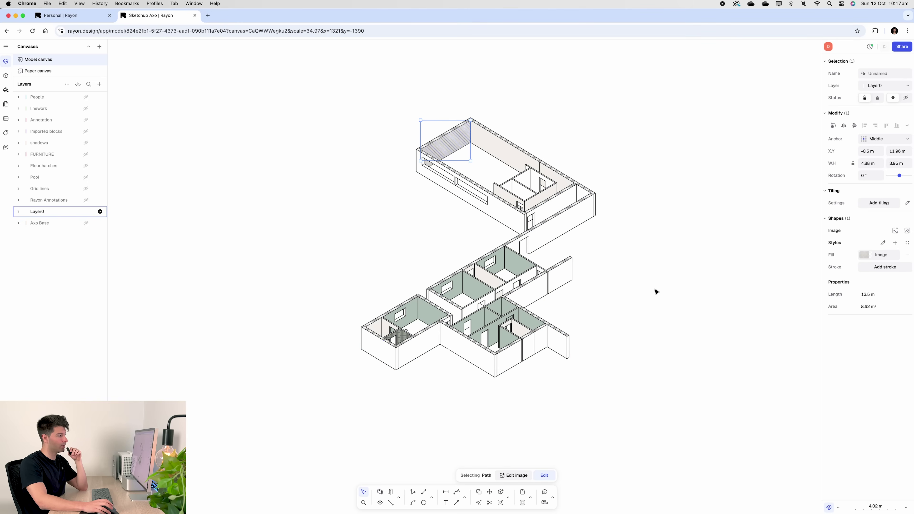
{"action": "left_click", "coordinate": [513, 266]}
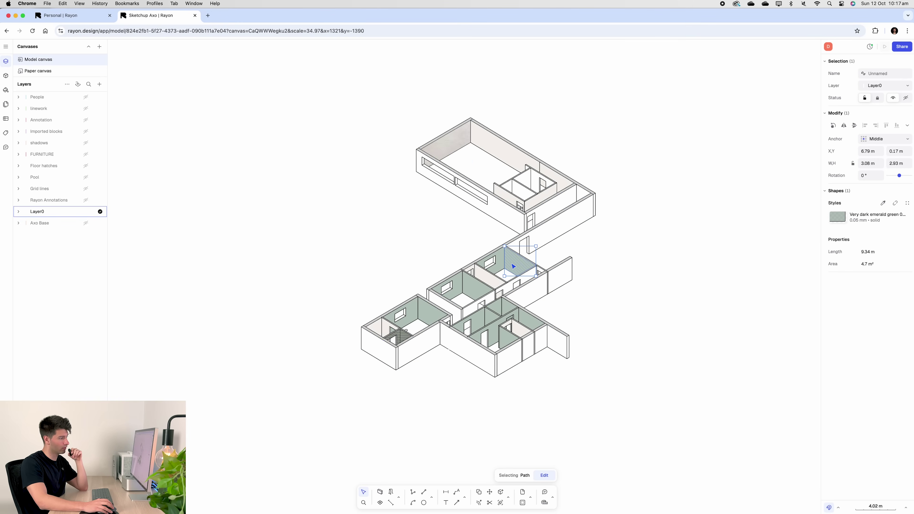
{"action": "left_click", "coordinate": [837, 218]}
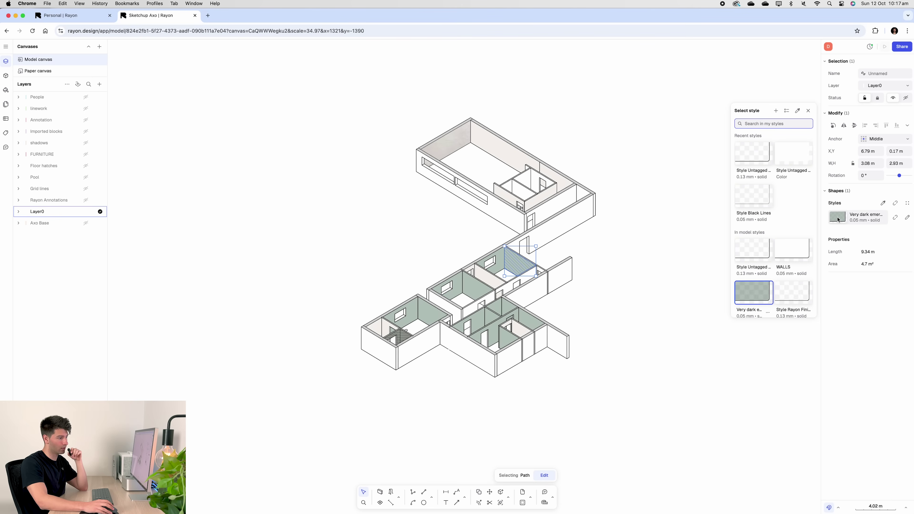
{"action": "scroll", "coordinate": [768, 266], "scroll_direction": "down", "scroll_amount": 5}
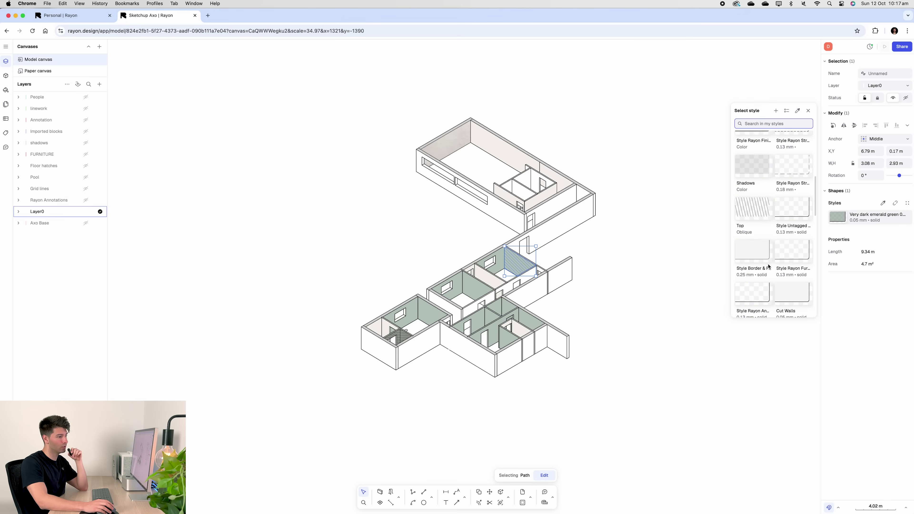
{"action": "left_click", "coordinate": [736, 267]}
{"action": "left_click", "coordinate": [675, 358]}
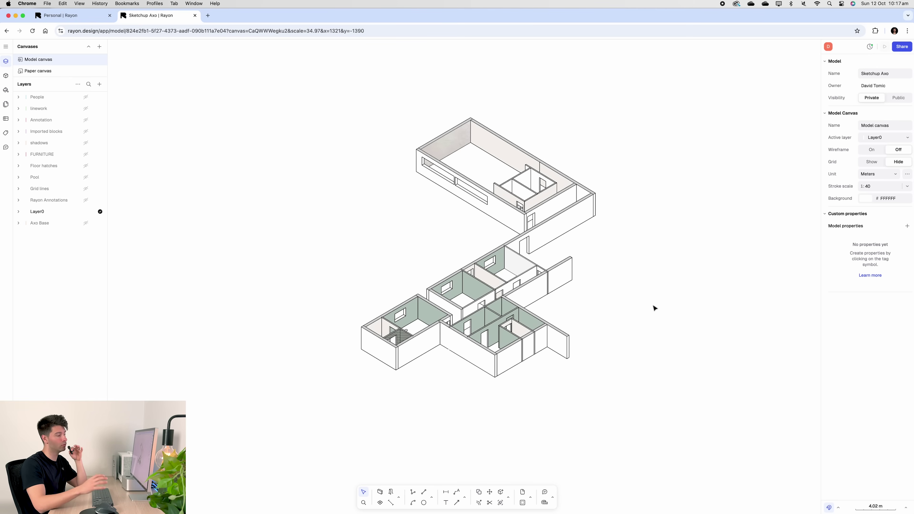
{"action": "left_click", "coordinate": [493, 147]}
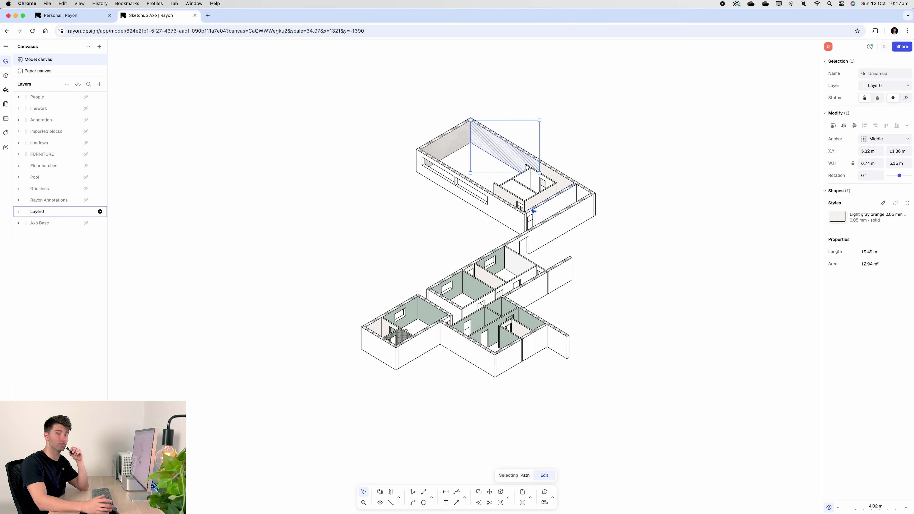
{"action": "left_click", "coordinate": [501, 233]}
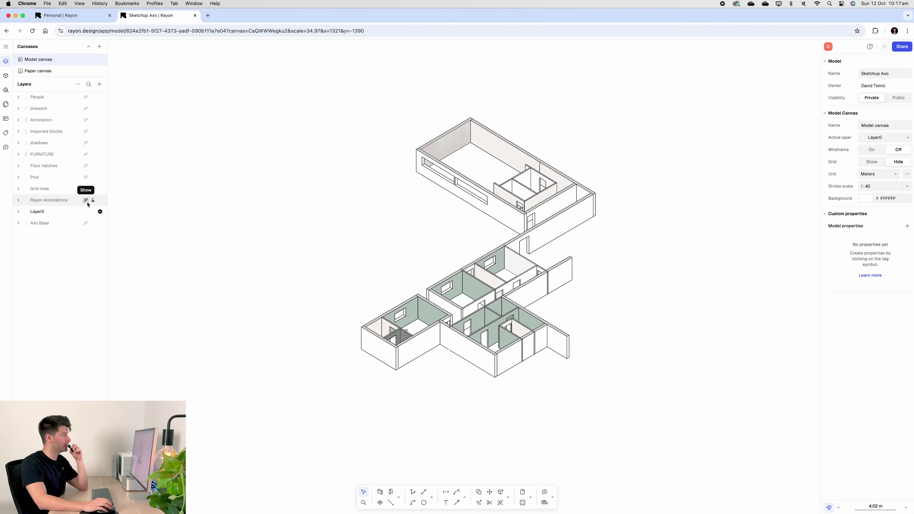
Step: Show the Pool and Floor hatches layers and check the grass area's fill settings
{"action": "left_click", "coordinate": [86, 178]}
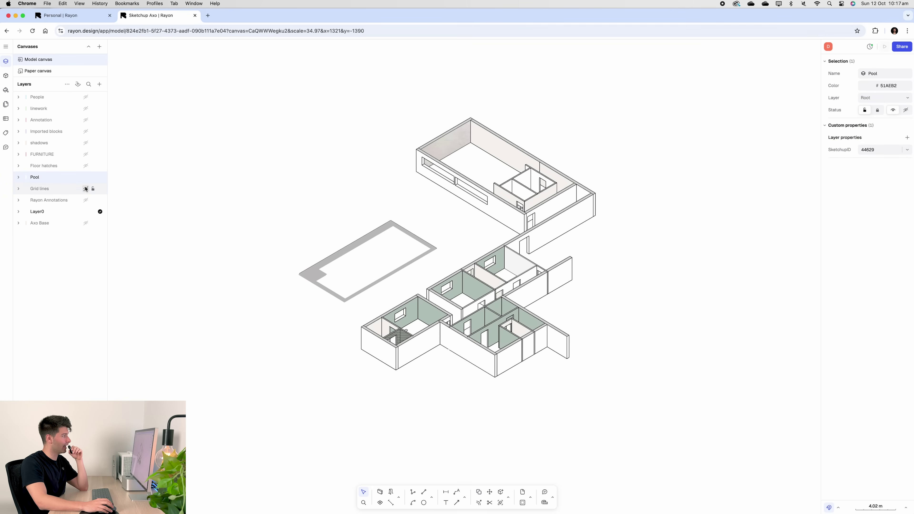
{"action": "left_click", "coordinate": [85, 165]}
{"action": "left_click", "coordinate": [284, 281]}
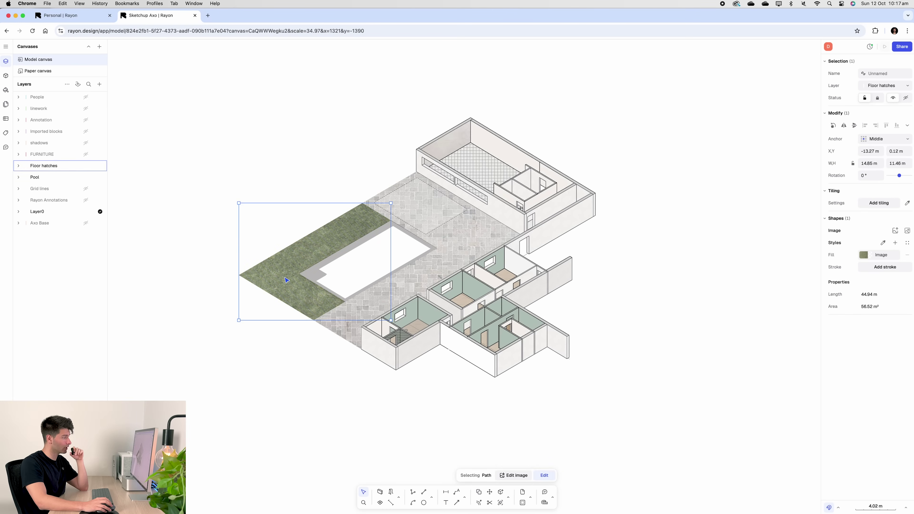
{"action": "left_click", "coordinate": [876, 256]}
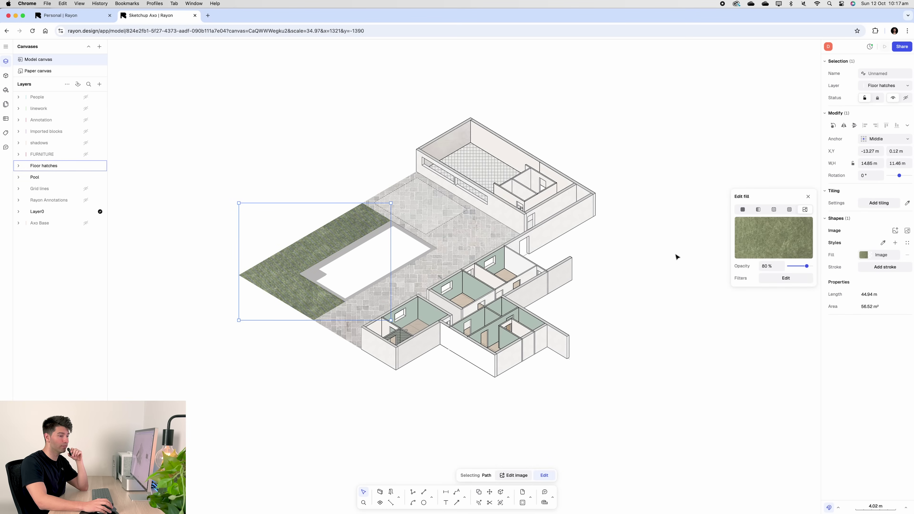
{"action": "left_click", "coordinate": [675, 255]}
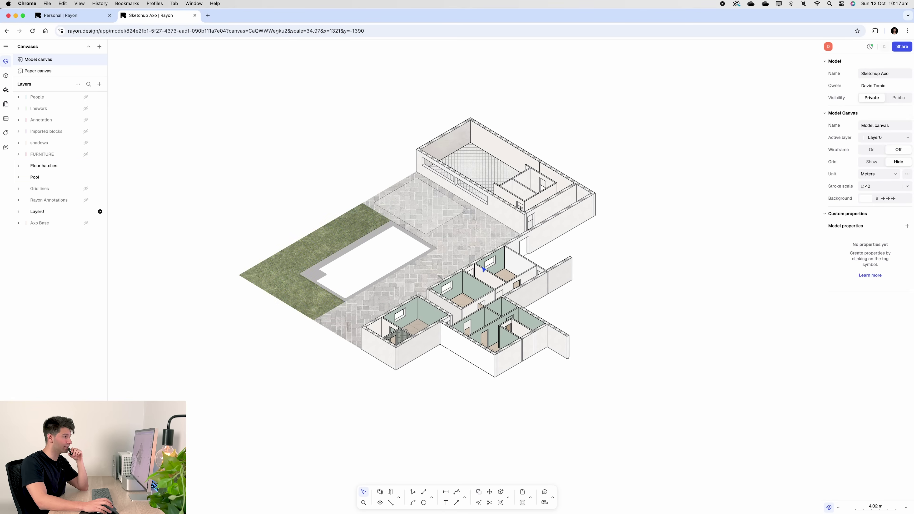
Step: Turn on the Grid lines and shadows layers with the whole house centred in view
{"action": "left_click", "coordinate": [86, 188]}
{"action": "left_click", "coordinate": [86, 188]}
{"action": "left_click", "coordinate": [86, 189]}
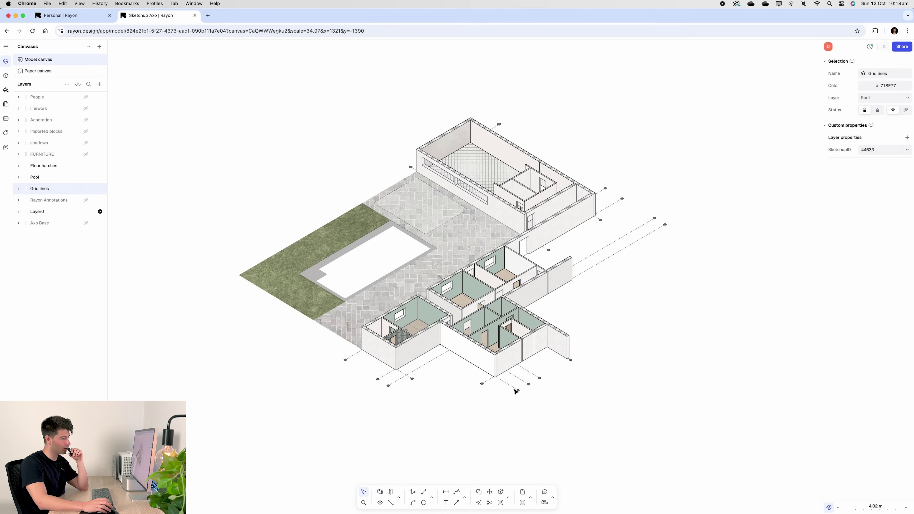
{"action": "scroll", "coordinate": [517, 392], "scroll_direction": "up", "scroll_amount": 5}
{"action": "scroll", "coordinate": [549, 410], "scroll_direction": "up", "scroll_amount": 2}
{"action": "scroll", "coordinate": [317, 367], "scroll_direction": "down", "scroll_amount": 10}
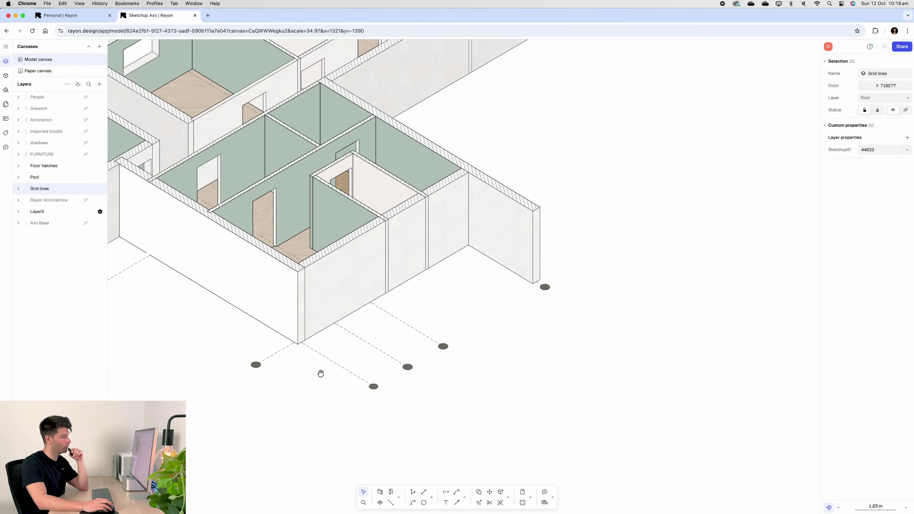
{"action": "middle_click_drag", "start_coordinate": [357, 374], "coordinate": [435, 373]}
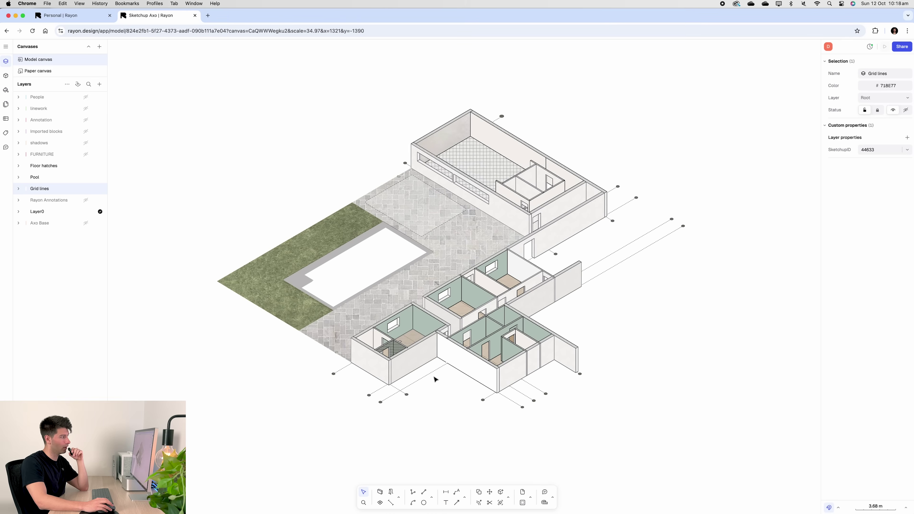
{"action": "left_click", "coordinate": [86, 142]}
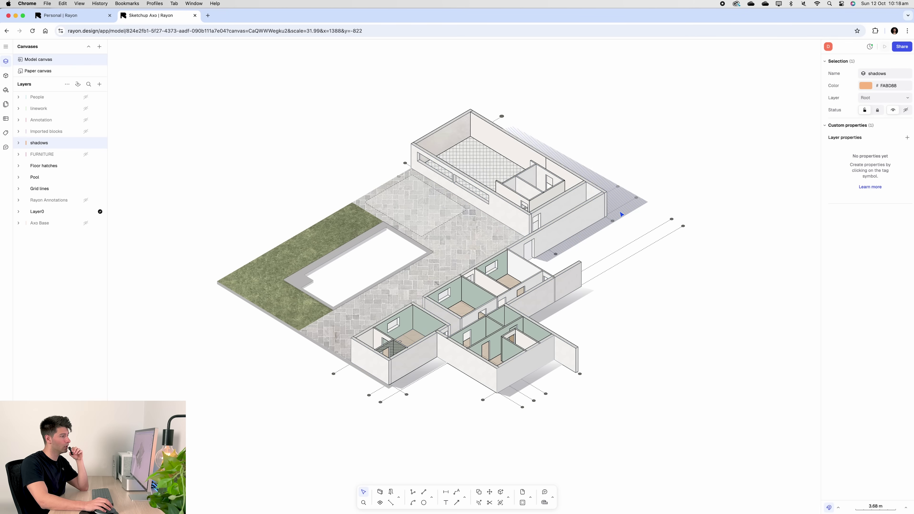
Step: Make the People layer visible and inspect the figure mowing the lawn
{"action": "left_click", "coordinate": [621, 215]}
{"action": "left_click", "coordinate": [681, 203]}
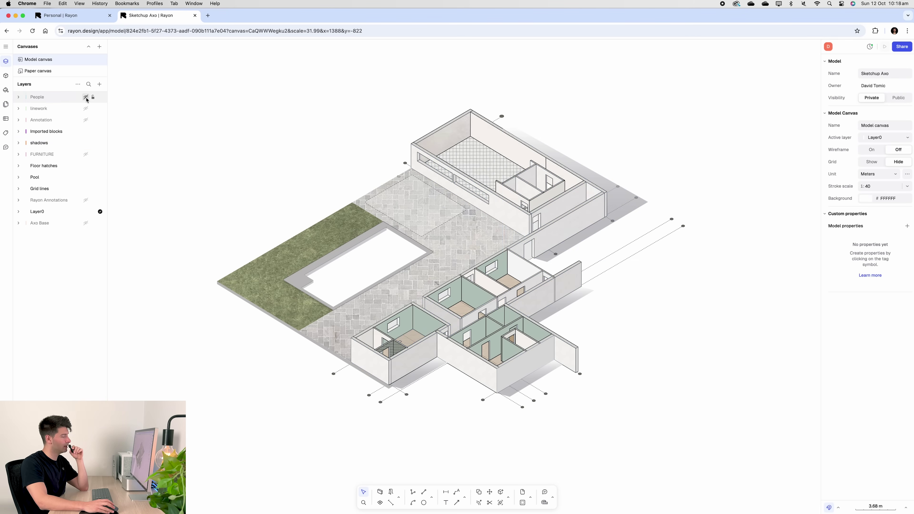
{"action": "left_click", "coordinate": [86, 98]}
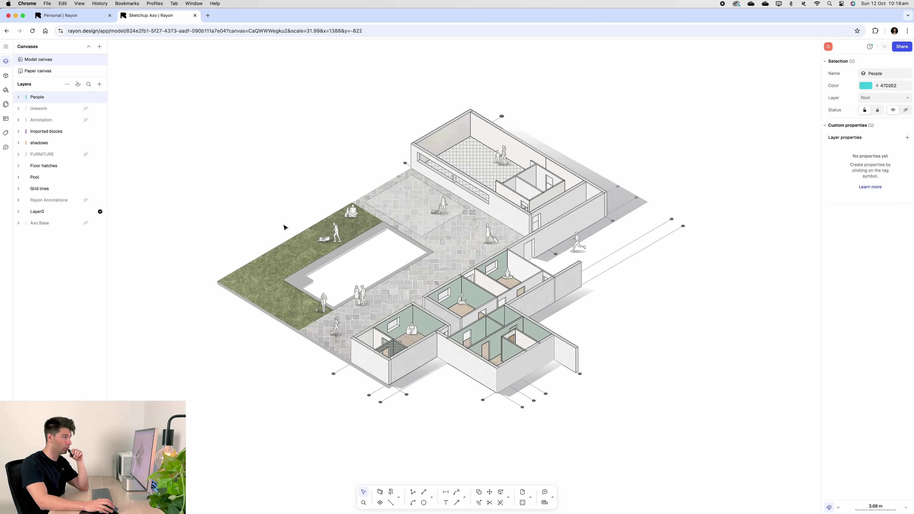
{"action": "left_click", "coordinate": [336, 230]}
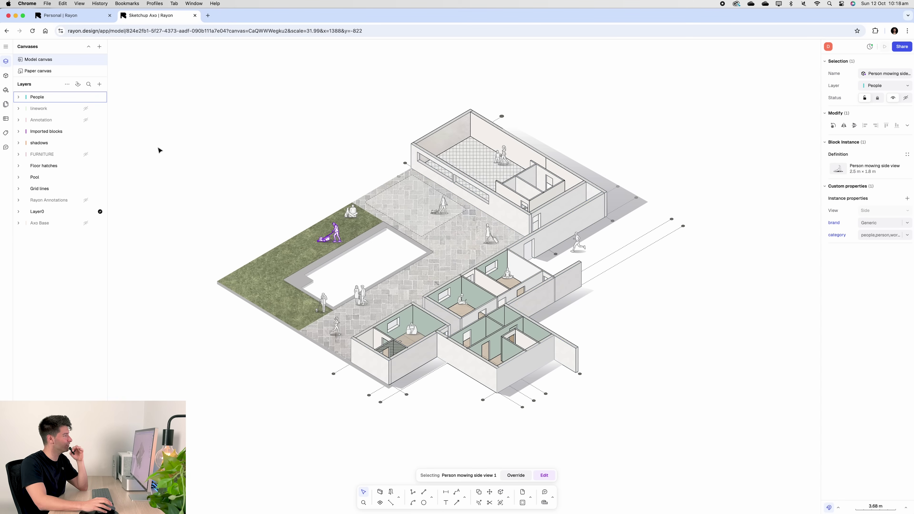
Step: Show the Annotation layer's room labels and red arrows, zooming in to inspect them
{"action": "left_click", "coordinate": [86, 120]}
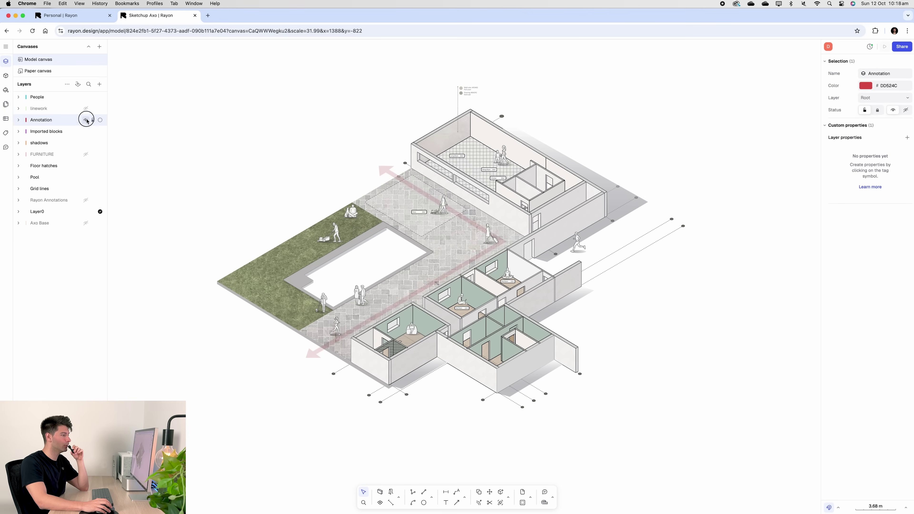
{"action": "left_click", "coordinate": [85, 120]}
{"action": "left_click", "coordinate": [86, 120]}
{"action": "scroll", "coordinate": [533, 226], "scroll_direction": "up", "scroll_amount": 1}
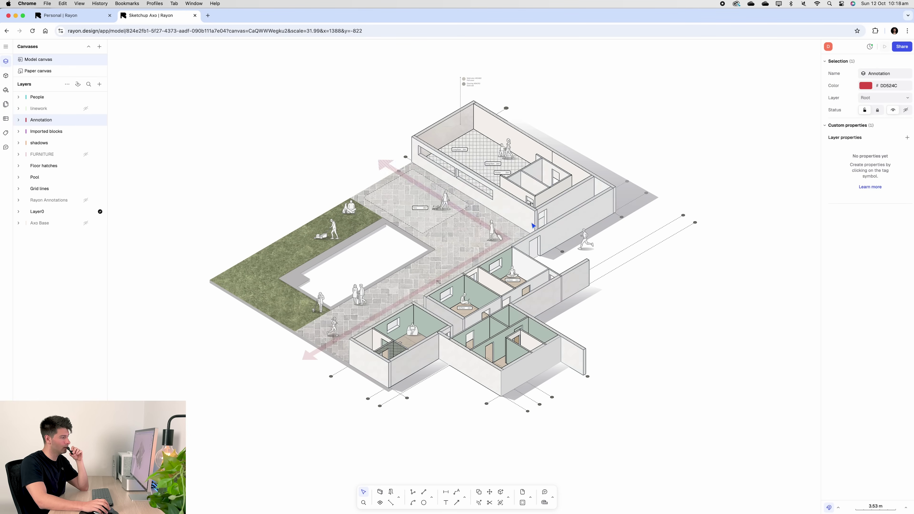
{"action": "scroll", "coordinate": [472, 326], "scroll_direction": "up", "scroll_amount": 10}
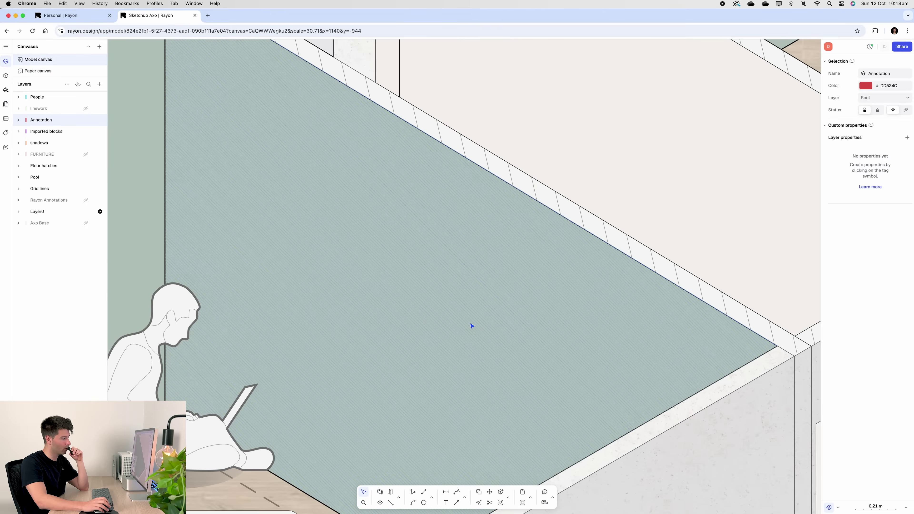
{"action": "scroll", "coordinate": [471, 326], "scroll_direction": "down", "scroll_amount": 10}
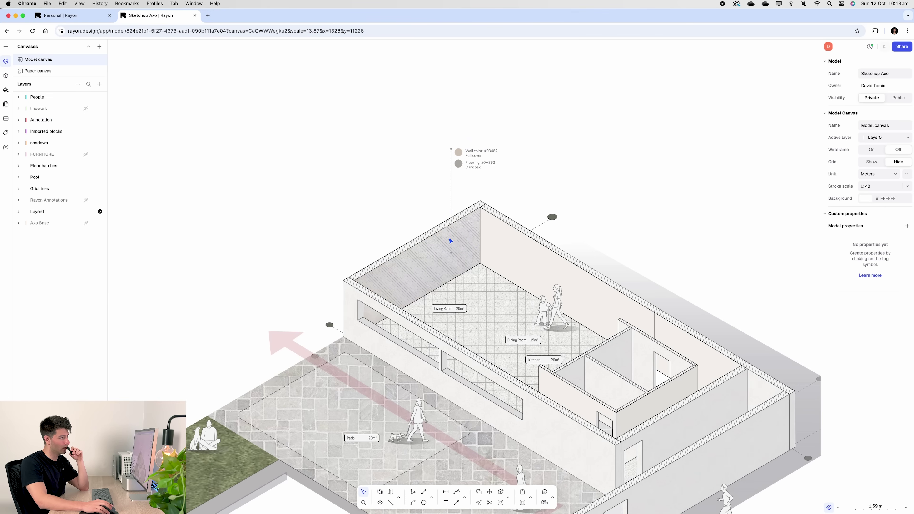
{"action": "scroll", "coordinate": [450, 240], "scroll_direction": "down", "scroll_amount": 10}
Step: Make the linework layer visible on the axo
{"action": "left_click", "coordinate": [86, 108]}
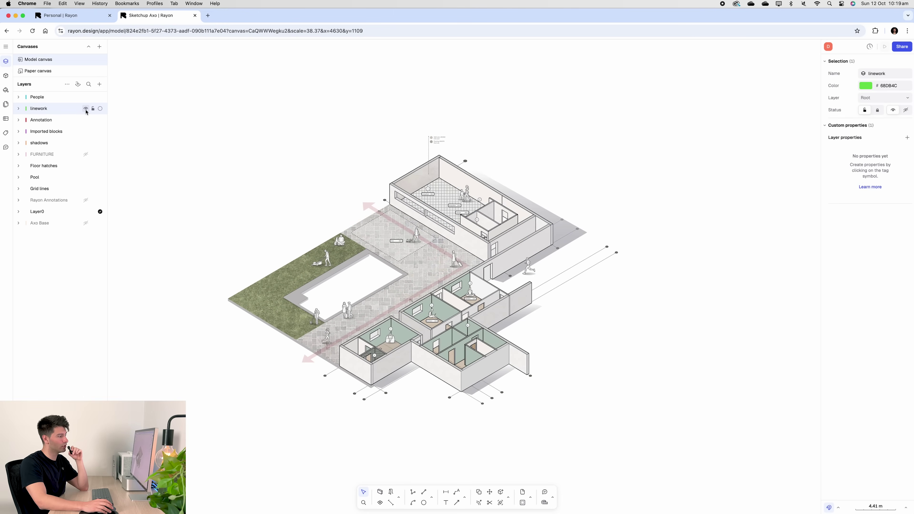
{"action": "scroll", "coordinate": [289, 298], "scroll_direction": "up", "scroll_amount": 1}
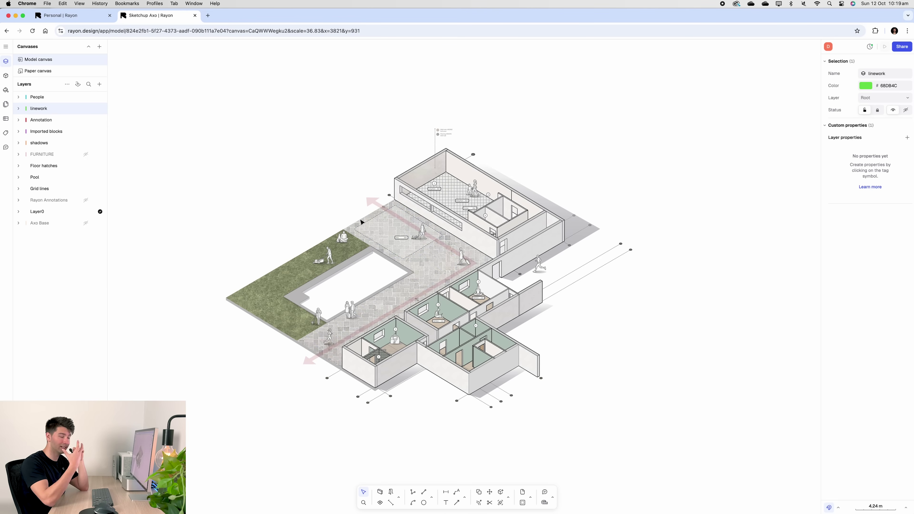
{"action": "left_click", "coordinate": [85, 108]}
{"action": "left_click", "coordinate": [86, 108]}
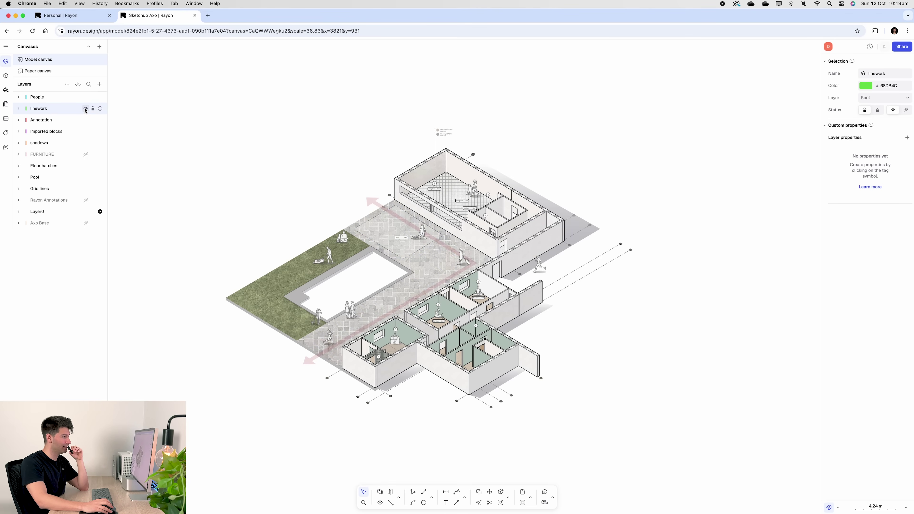
Step: Show the Rayon Annotations and FURNITURE layers and inspect the Living room armchair image
{"action": "left_click", "coordinate": [86, 200]}
{"action": "left_click", "coordinate": [86, 154]}
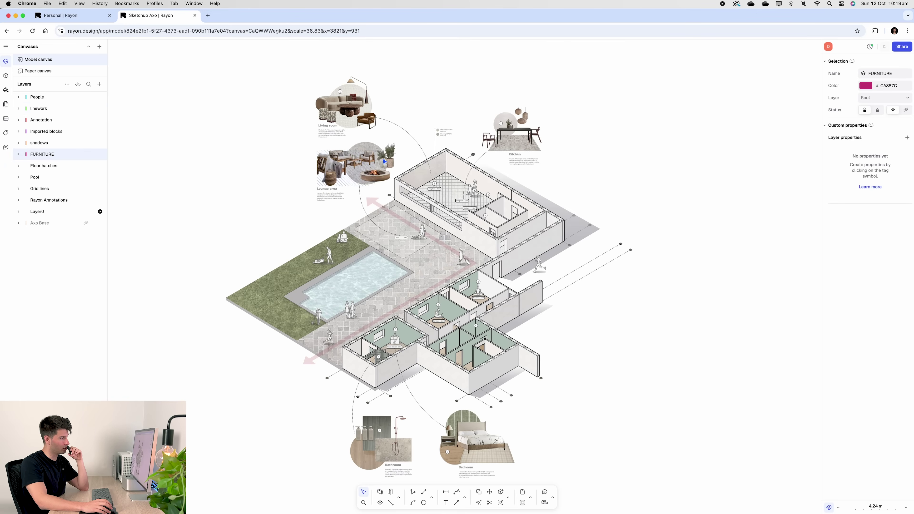
{"action": "scroll", "coordinate": [385, 117], "scroll_direction": "left", "scroll_amount": 1}
{"action": "left_click", "coordinate": [386, 118]}
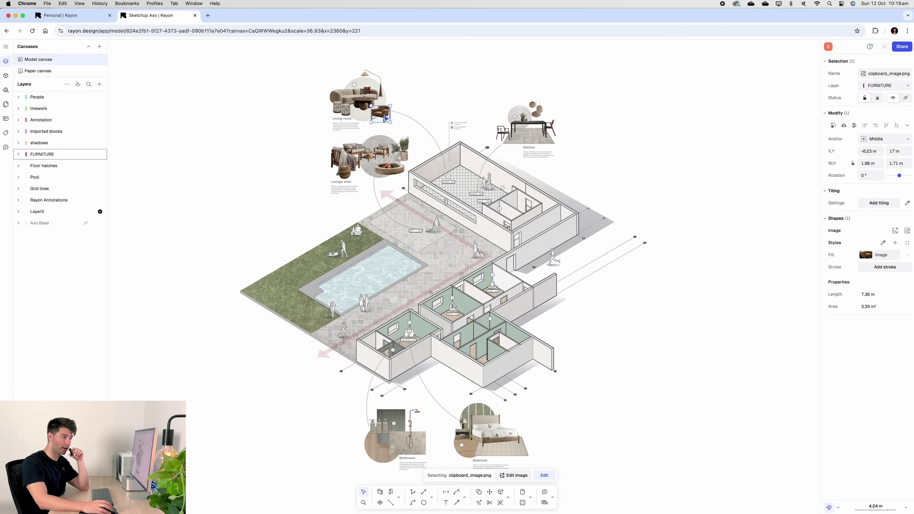
{"action": "left_click", "coordinate": [273, 135]}
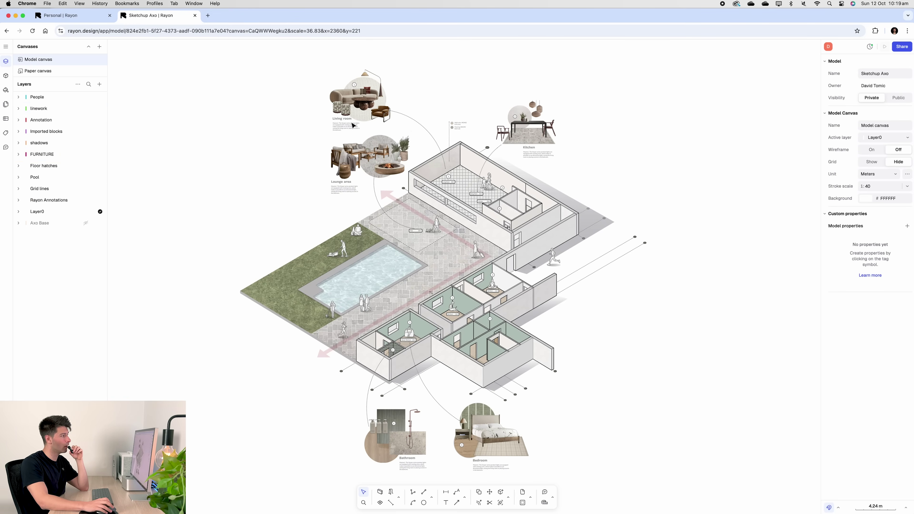
{"action": "scroll", "coordinate": [353, 125], "scroll_direction": "up", "scroll_amount": 5}
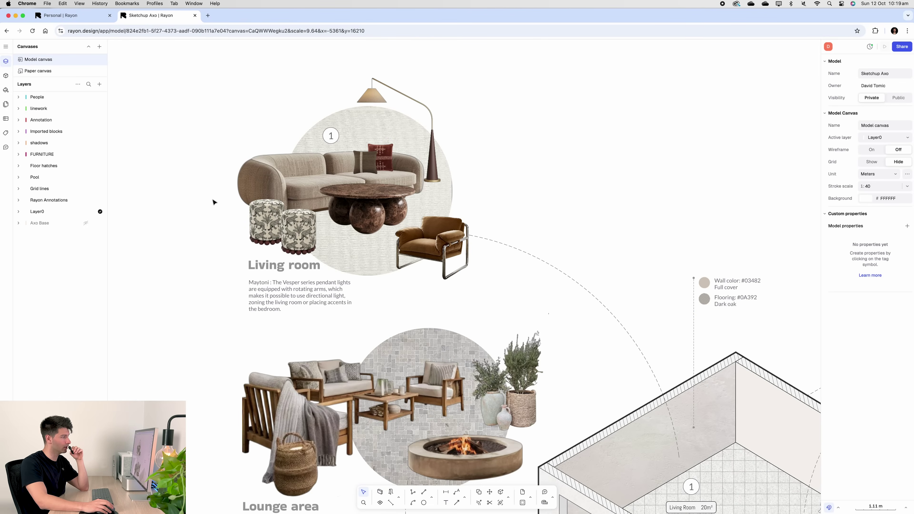
{"action": "left_click", "coordinate": [448, 266]}
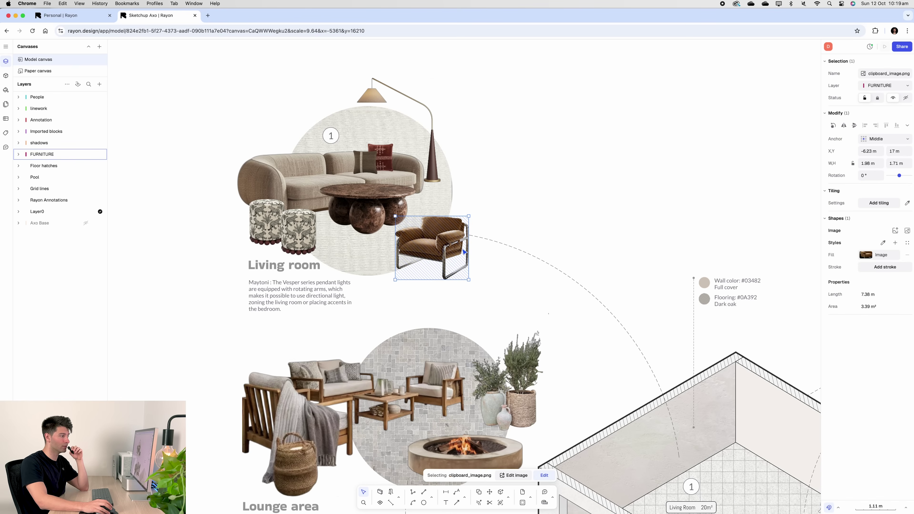
{"action": "left_click", "coordinate": [528, 208]}
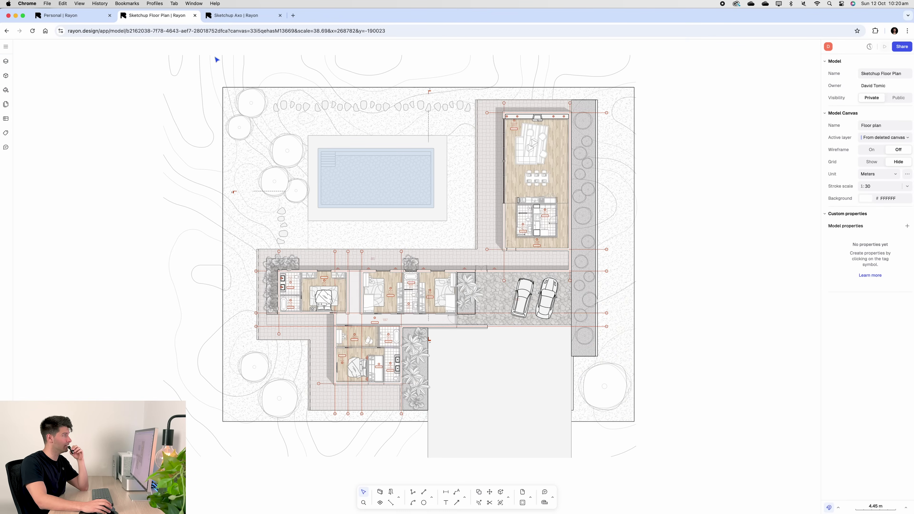
Step: Compare the Sketchup Floor Plan model with the axo, finishing on the Sketchup Axo tab
{"action": "key", "text": "ctrl+Tab"}
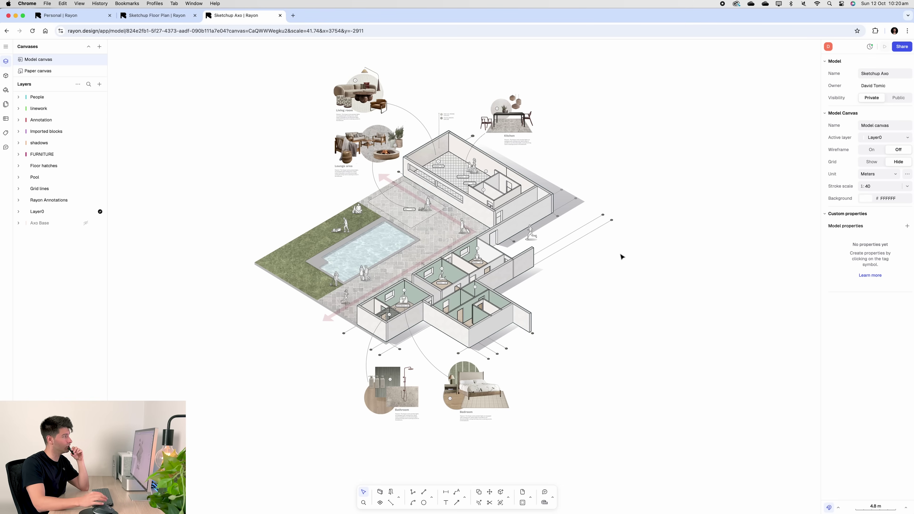
{"action": "left_click", "coordinate": [160, 15]}
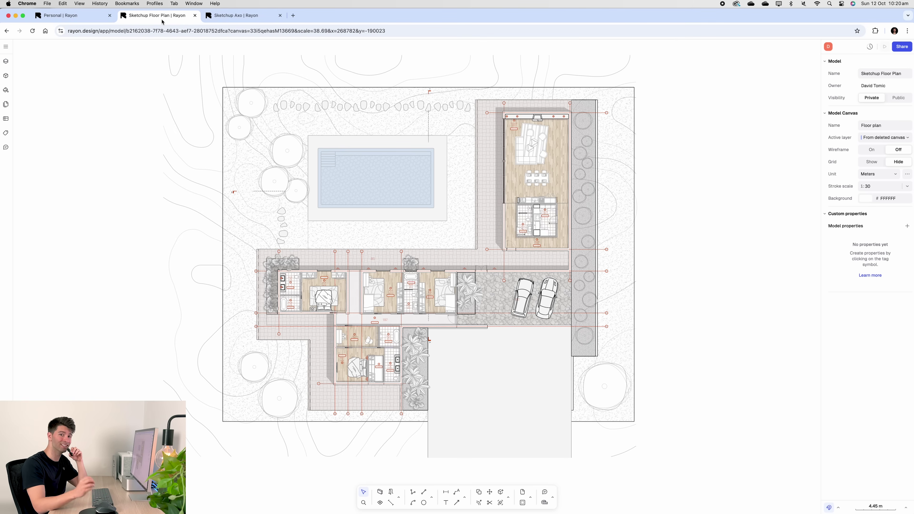
{"action": "left_click", "coordinate": [240, 15]}
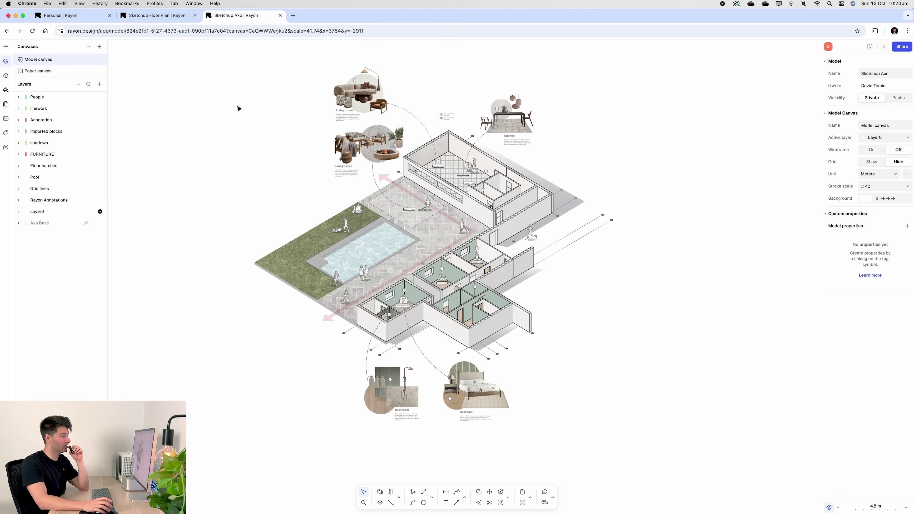